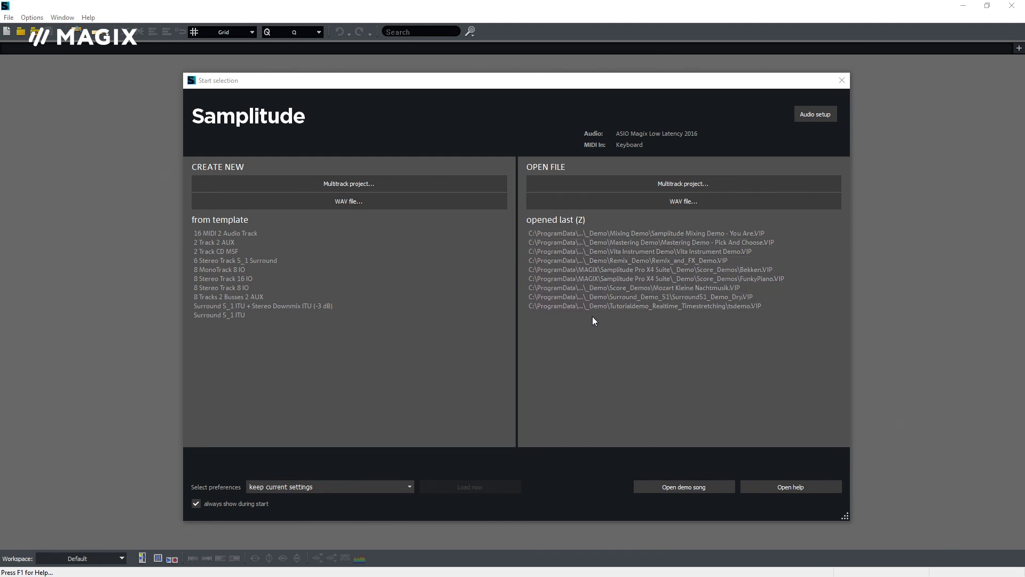
# Open the recent project 'Samplitude Mixing Demo - You Are.VIP' from the Start selection dialog.
pyautogui.click(678, 204)
pyautogui.click(642, 485)
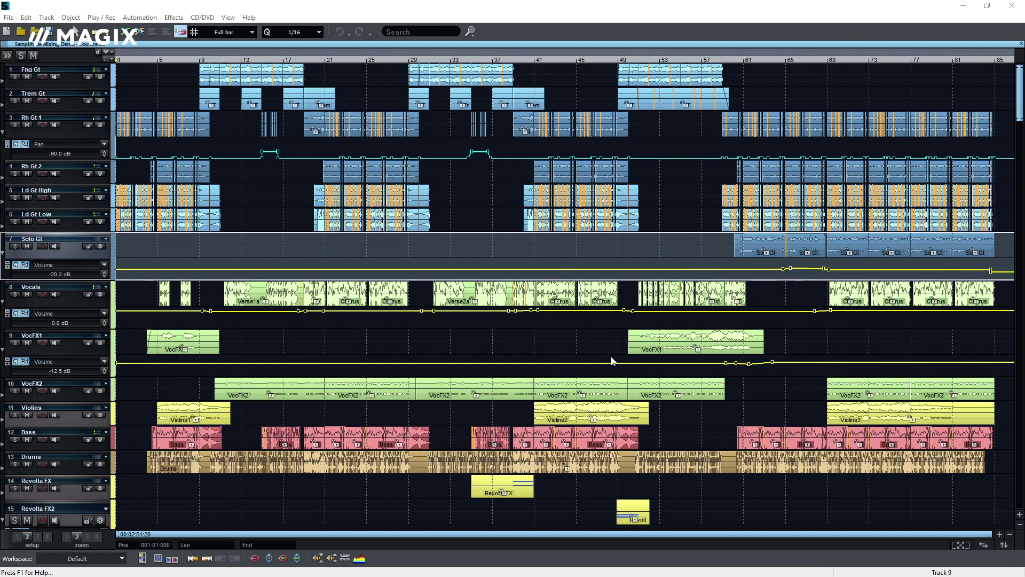
# Lower one VocFX1 volume curve point and move a Bass object onto Revolta FX at bar 14.
pyautogui.moveTo(612, 362); pyautogui.dragTo(612, 361)
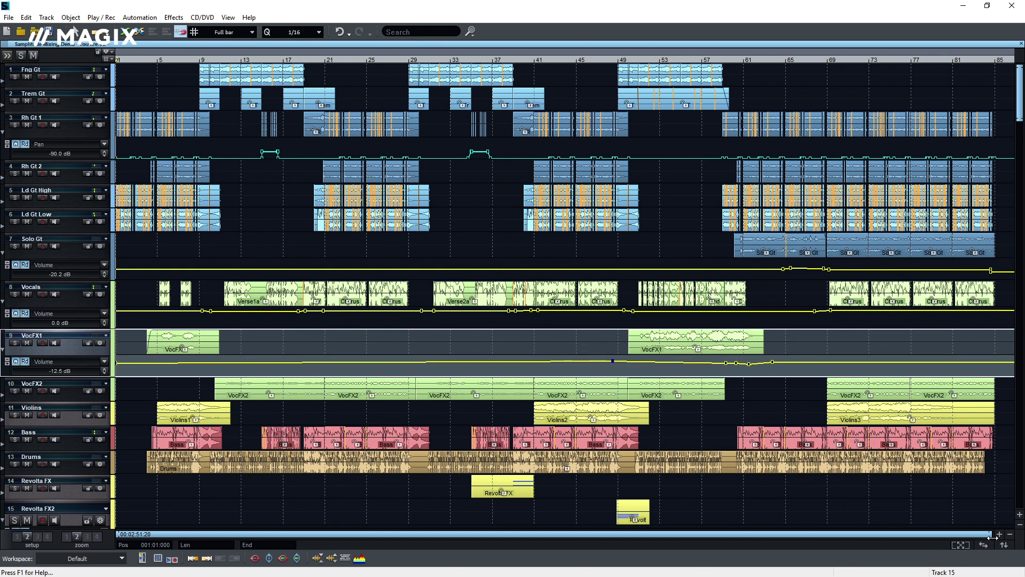
pyautogui.scroll(3, 999, 533)
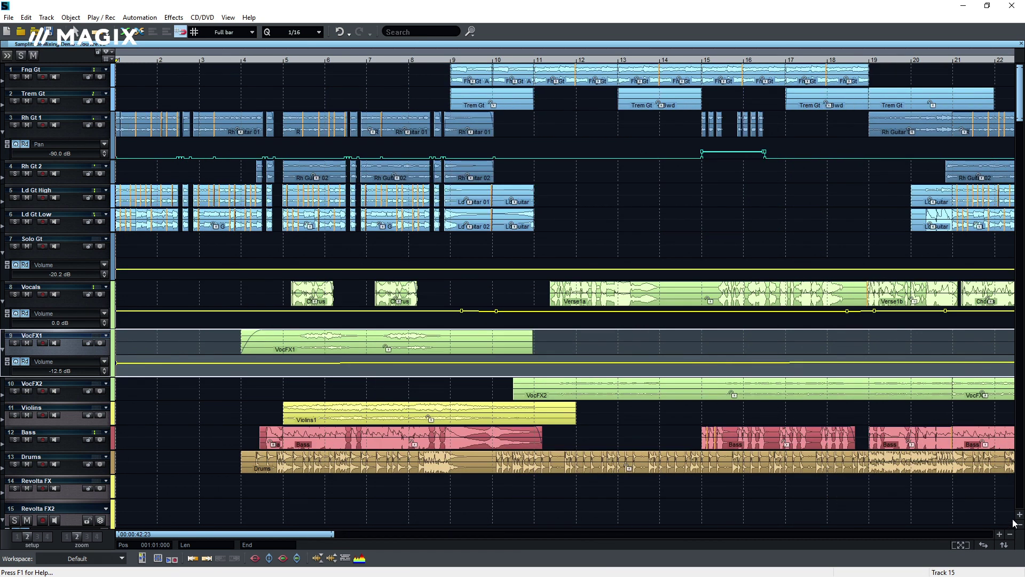
pyautogui.click(1019, 515)
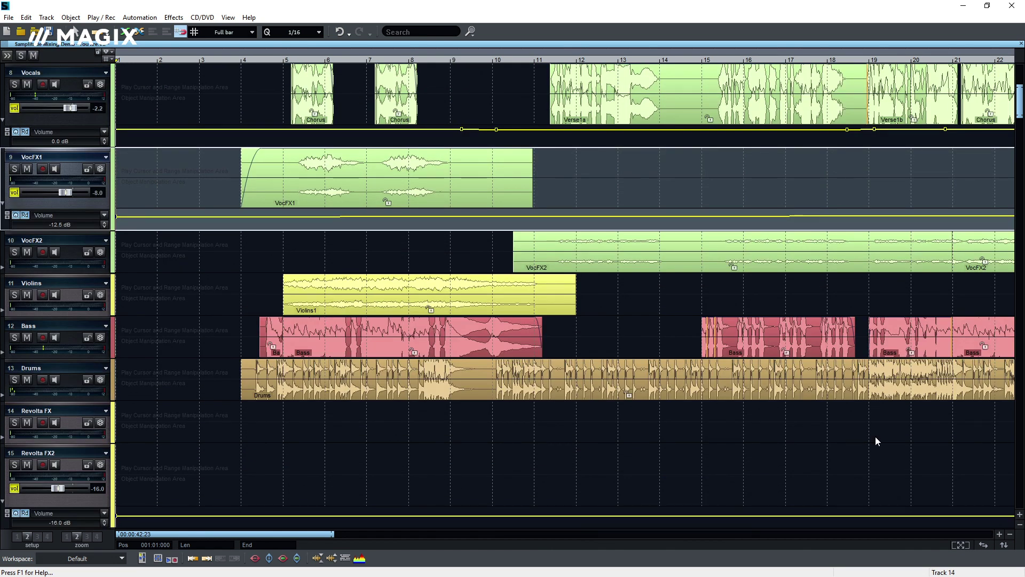
pyautogui.moveTo(811, 350); pyautogui.dragTo(775, 429)
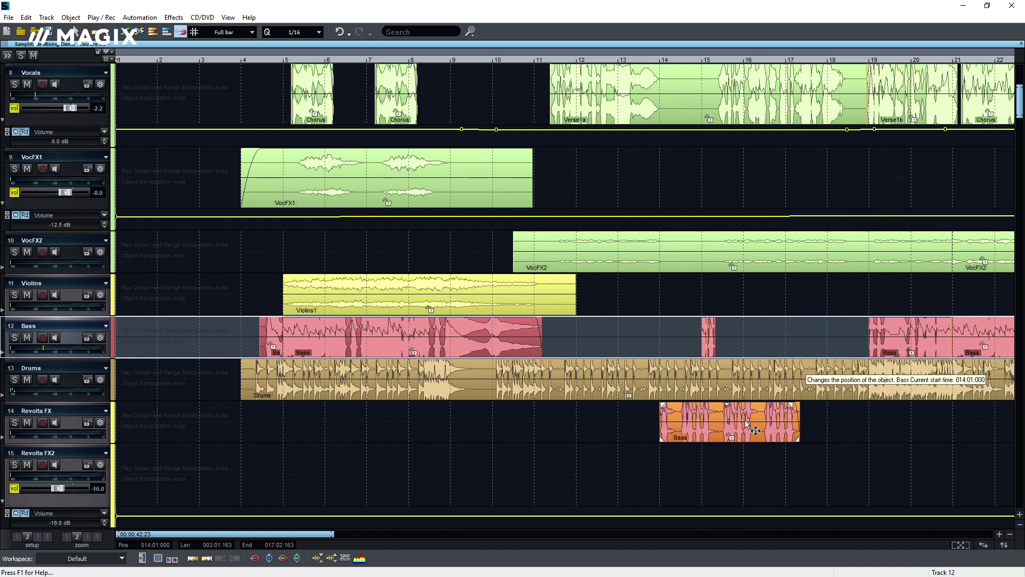
pyautogui.click(704, 349)
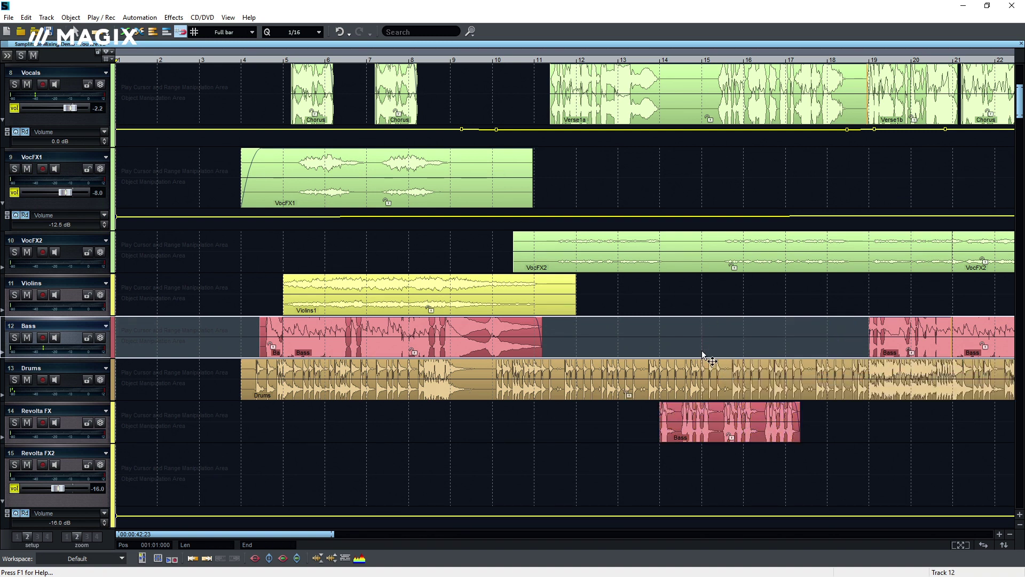
# Show the Transport Control from the View menu.
pyautogui.click(230, 19)
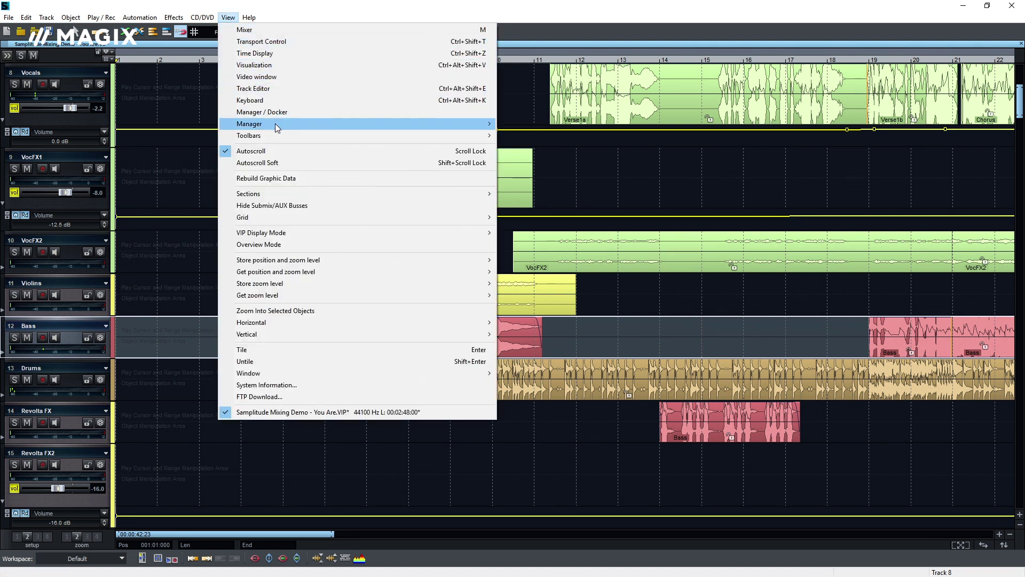
pyautogui.moveTo(275, 124)
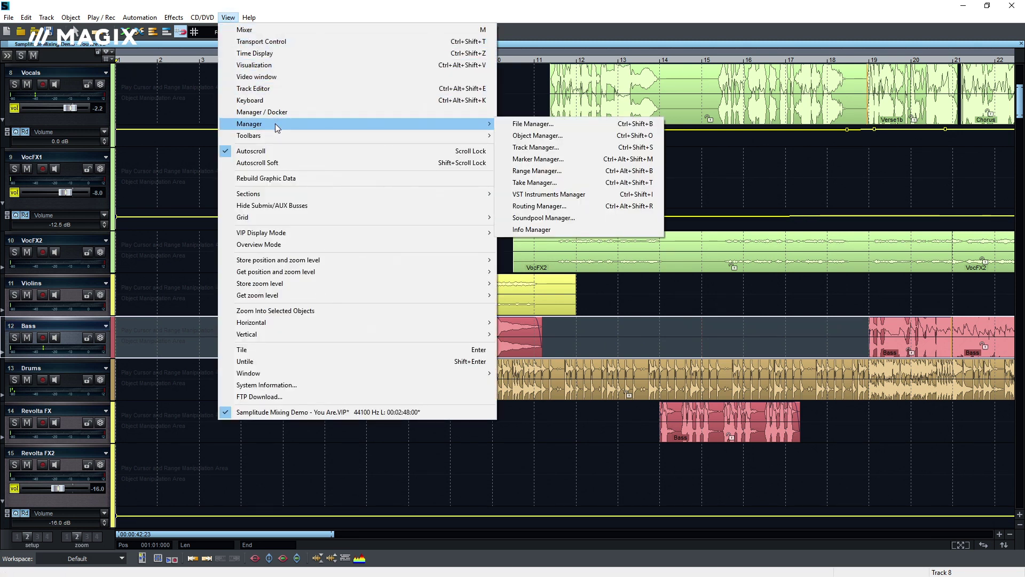
pyautogui.click(275, 42)
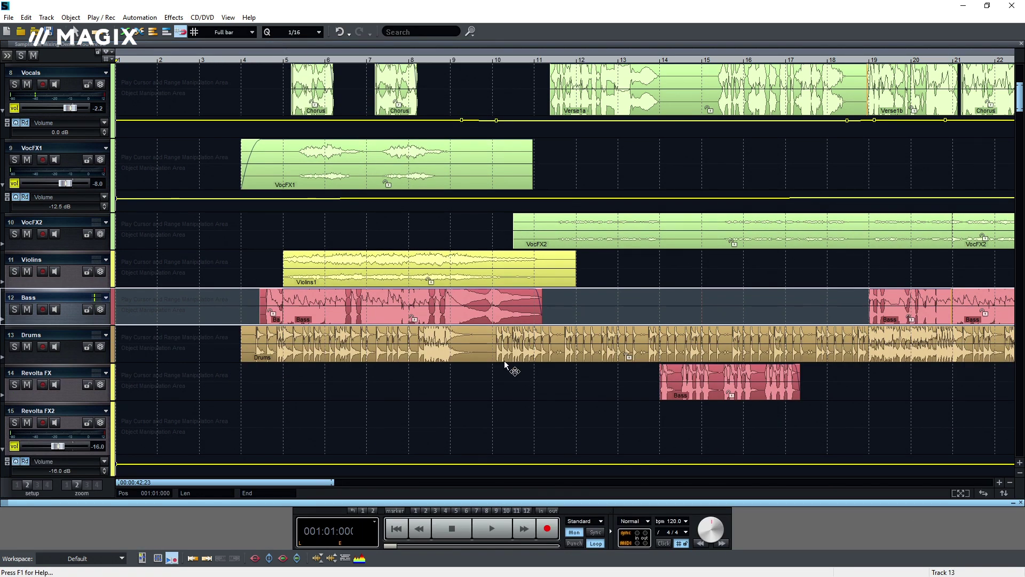
# Play the mix, stop back at bar 1, and float the transport bar over the tracks.
pyautogui.click(502, 534)
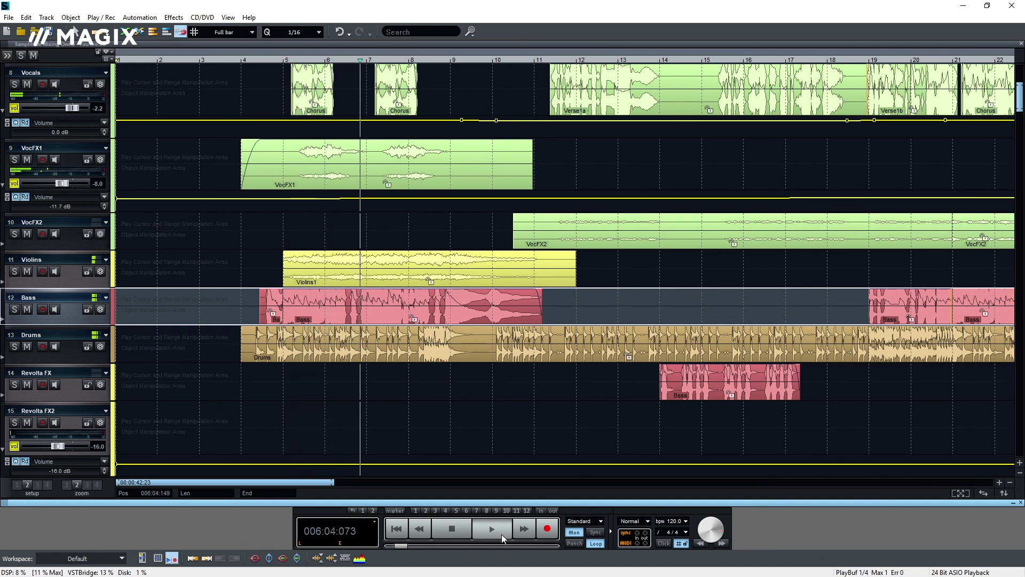
pyautogui.press('space')
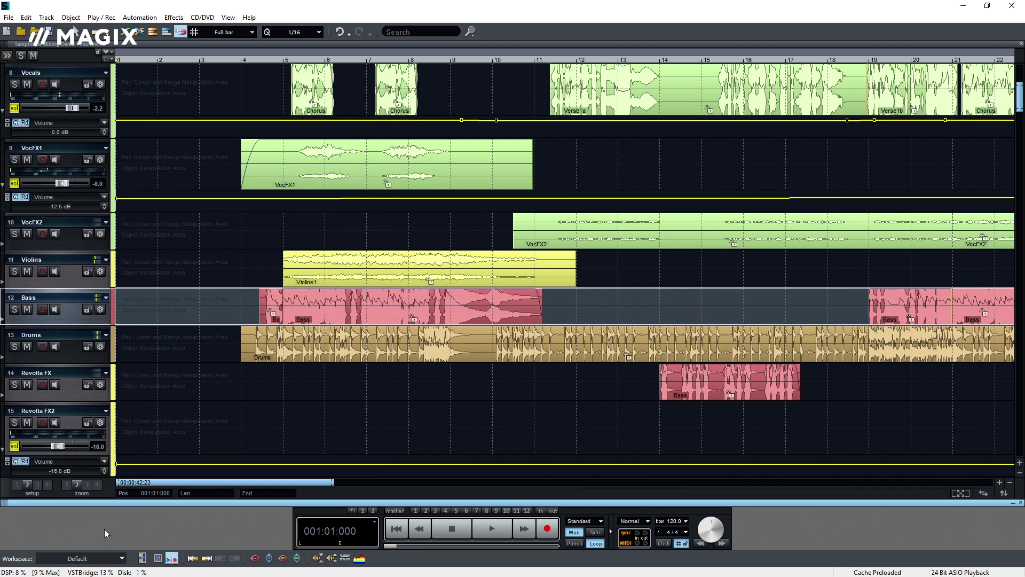
pyautogui.moveTo(9, 505); pyautogui.dragTo(478, 483)
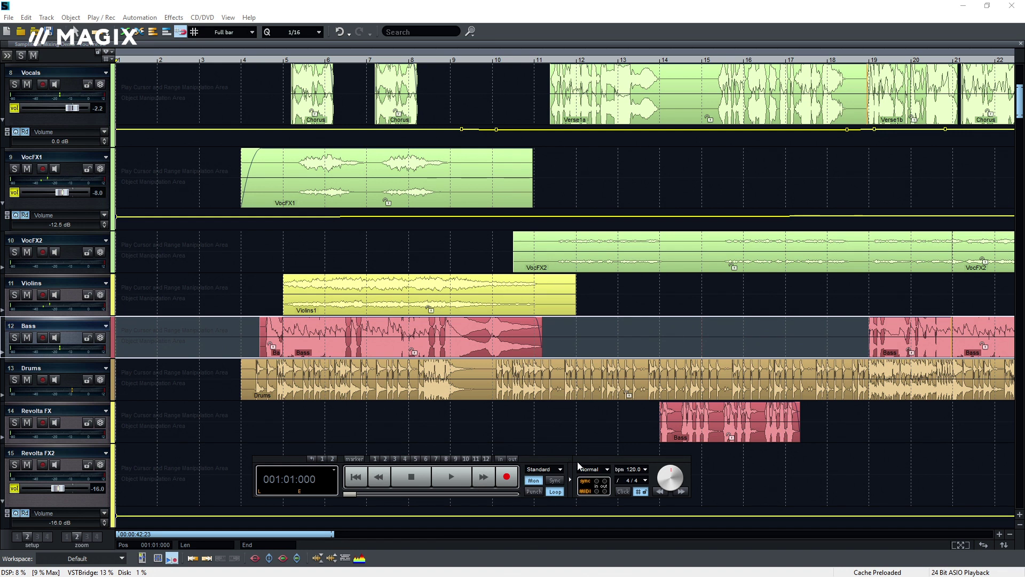
# Open the Object Editor, dock the transport, and set Violins1 EQ High 1.6 and MH 1.0.
pyautogui.doubleClick(694, 435)
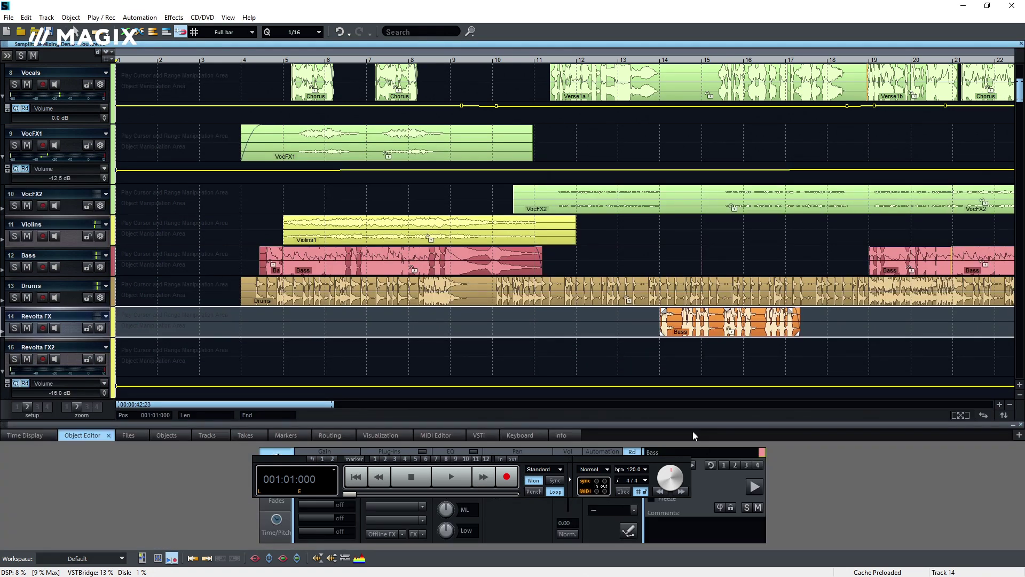
pyautogui.moveTo(671, 464); pyautogui.dragTo(708, 407)
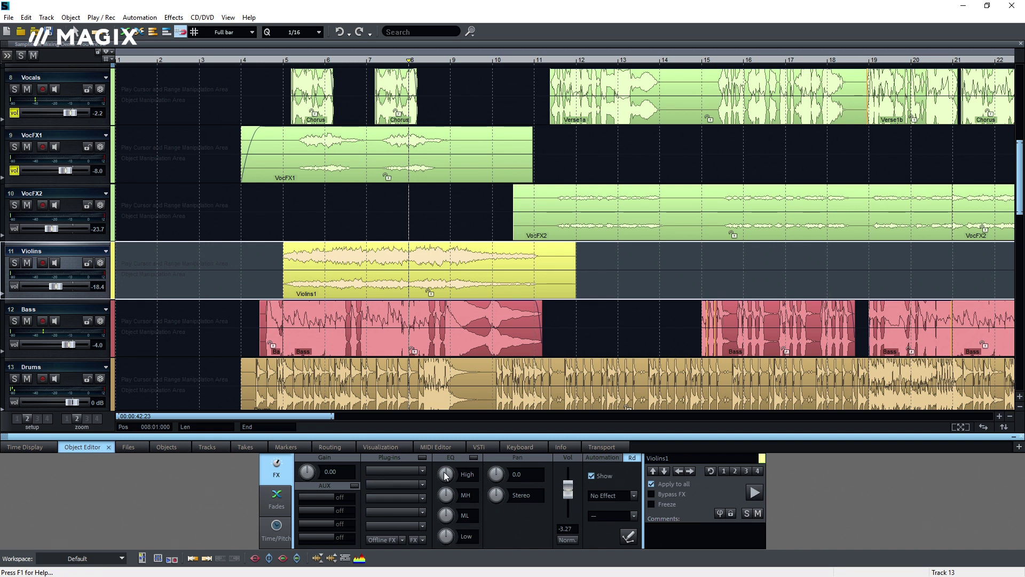
pyautogui.moveTo(445, 474); pyautogui.dragTo(446, 468)
pyautogui.click(447, 494)
# Split Violins1 at bar 9 and move its right part to start at bar 10.
pyautogui.click(423, 263)
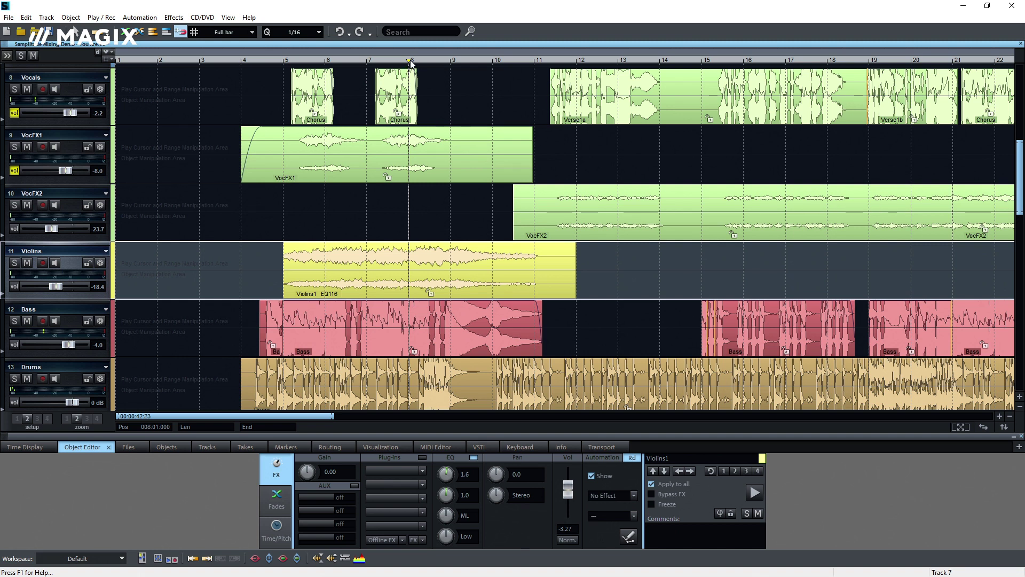
pyautogui.moveTo(411, 59); pyautogui.dragTo(448, 59)
pyautogui.click(460, 256)
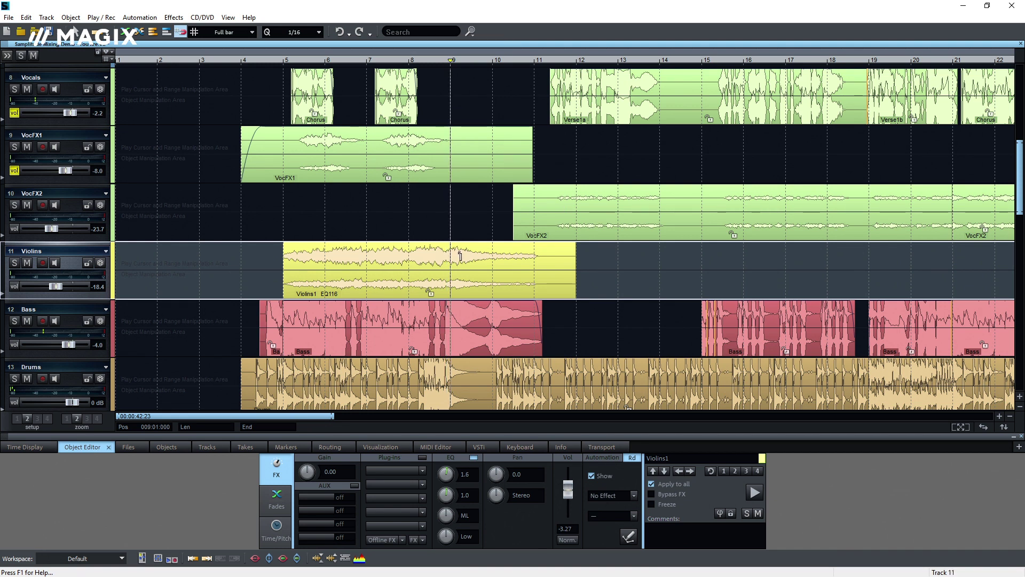
pyautogui.press('t')
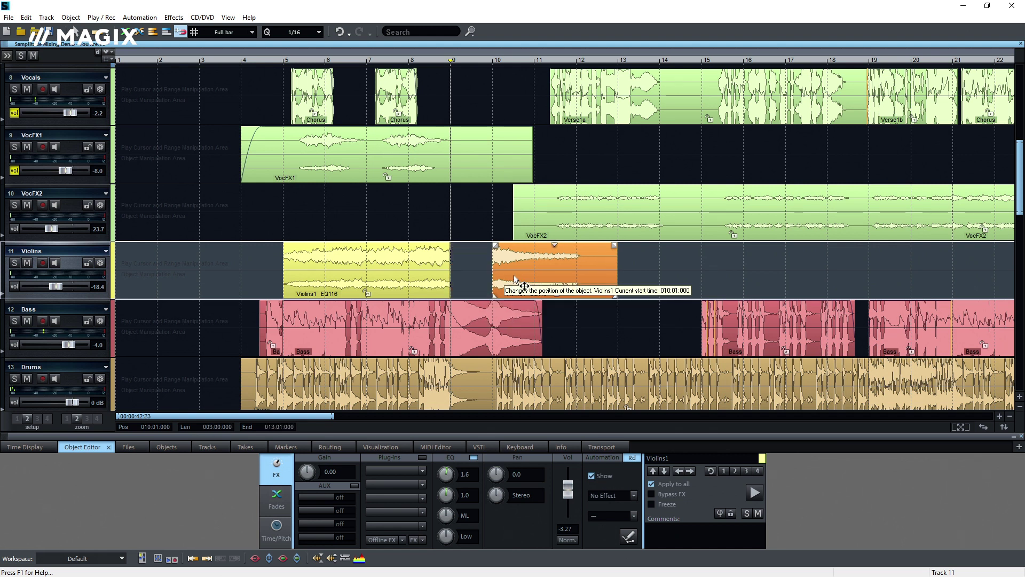
pyautogui.moveTo(497, 278); pyautogui.dragTo(510, 278)
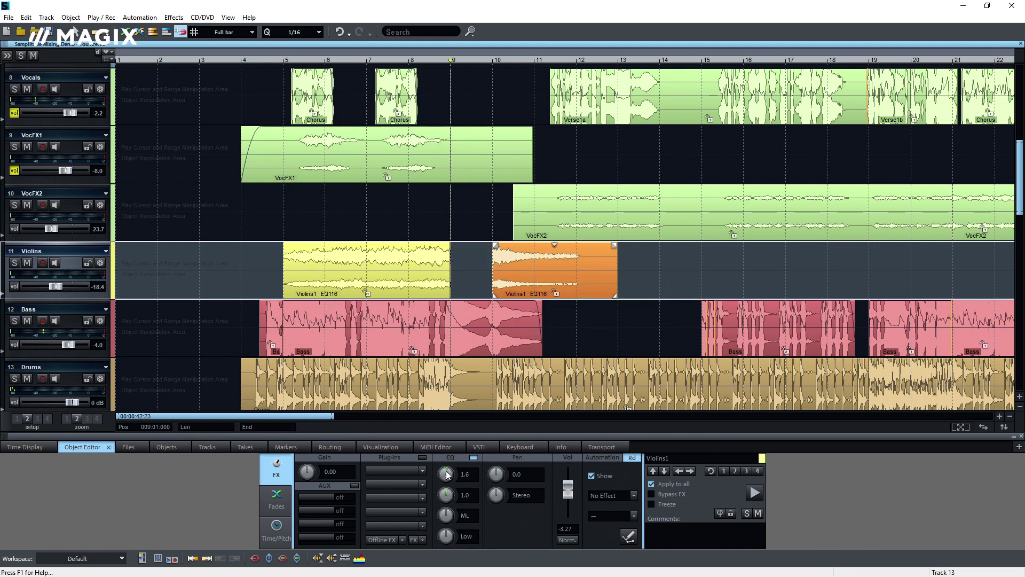
# Set the right half's EQ to 4.6/3.5 and the left half's to -1.6/-1.1.
pyautogui.moveTo(449, 478); pyautogui.dragTo(453, 474)
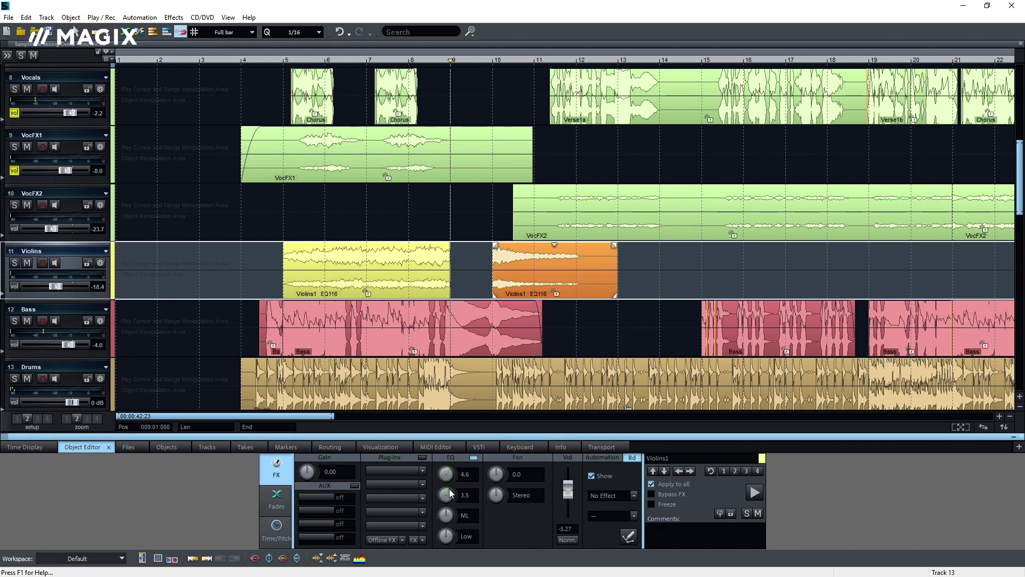
pyautogui.click(402, 281)
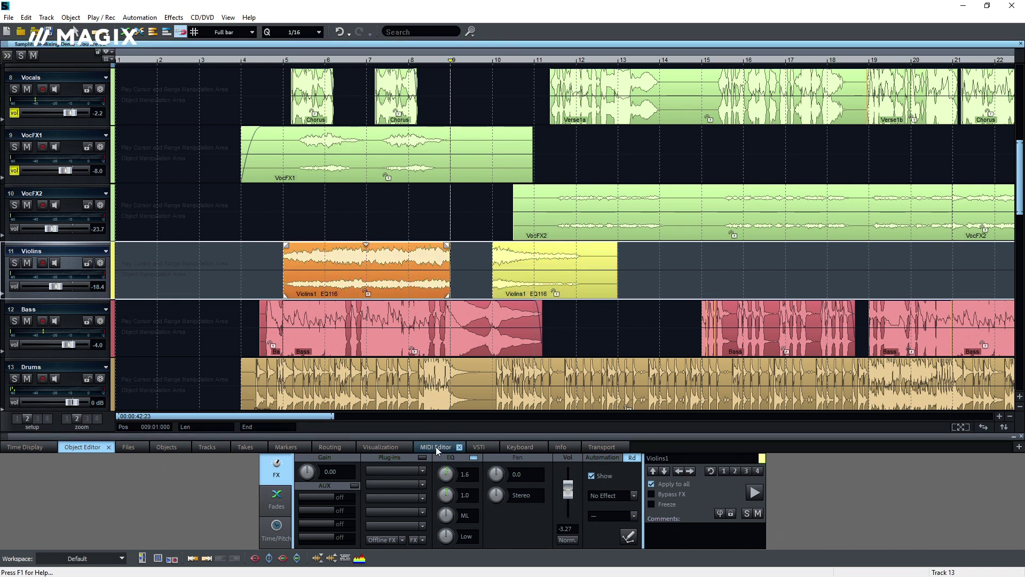
pyautogui.moveTo(450, 475); pyautogui.dragTo(446, 496)
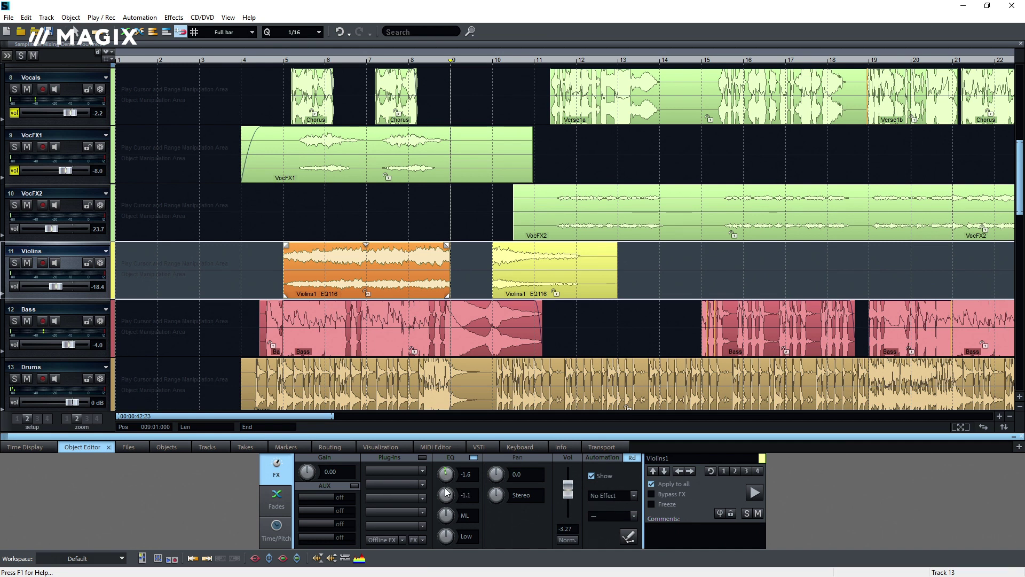
pyautogui.click(512, 287)
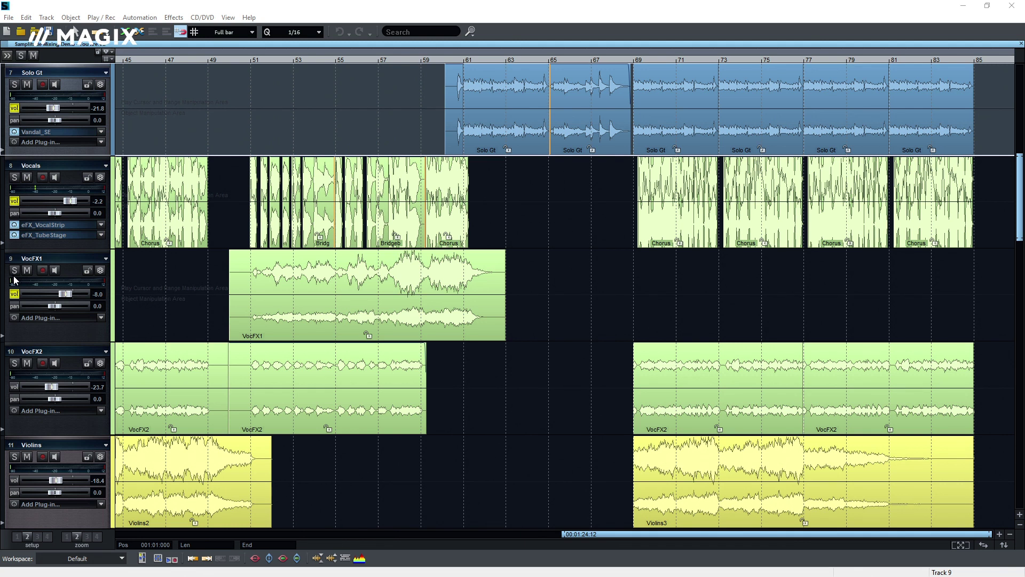
# Open the Solo Gt Track Editor, lower its volume to -22.4 dB, and expand Plug-ins.
pyautogui.click(228, 17)
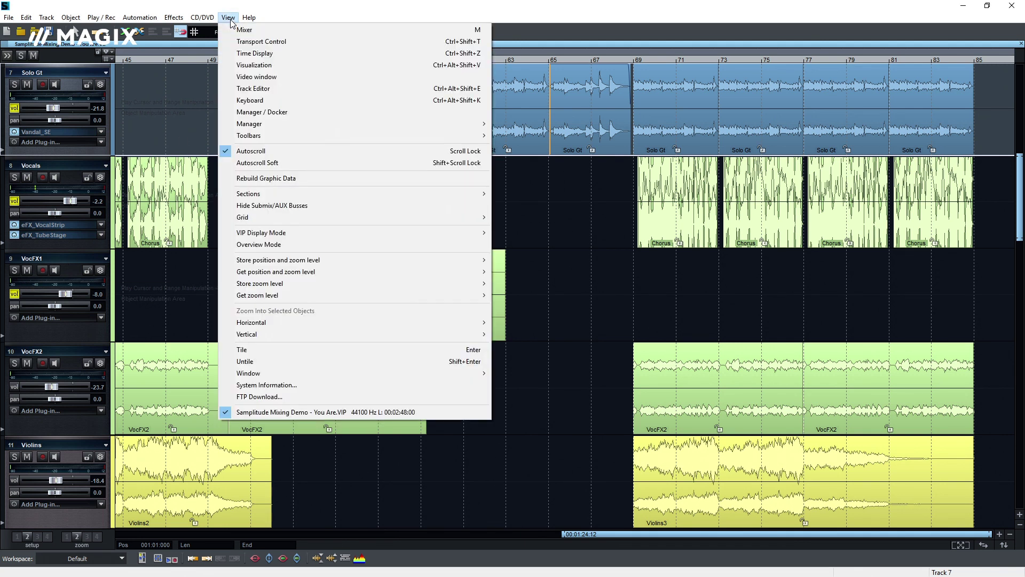
pyautogui.click(254, 89)
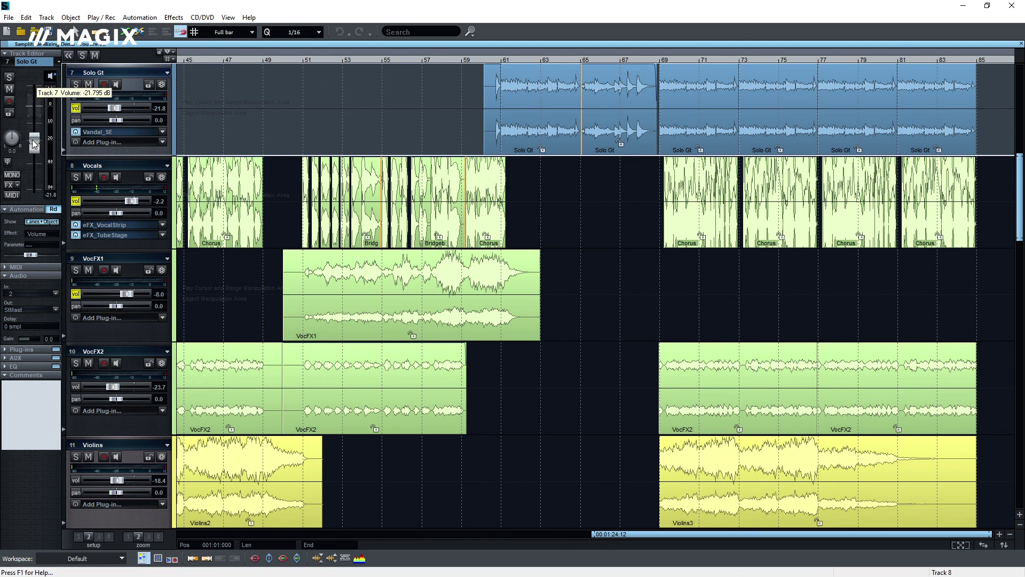
pyautogui.moveTo(34, 145); pyautogui.dragTo(13, 137)
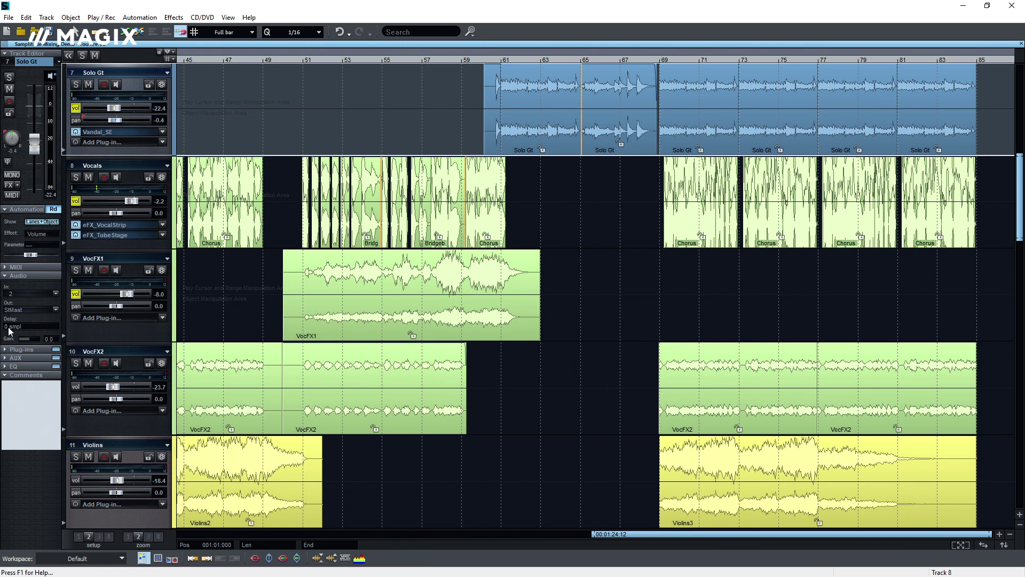
pyautogui.click(6, 350)
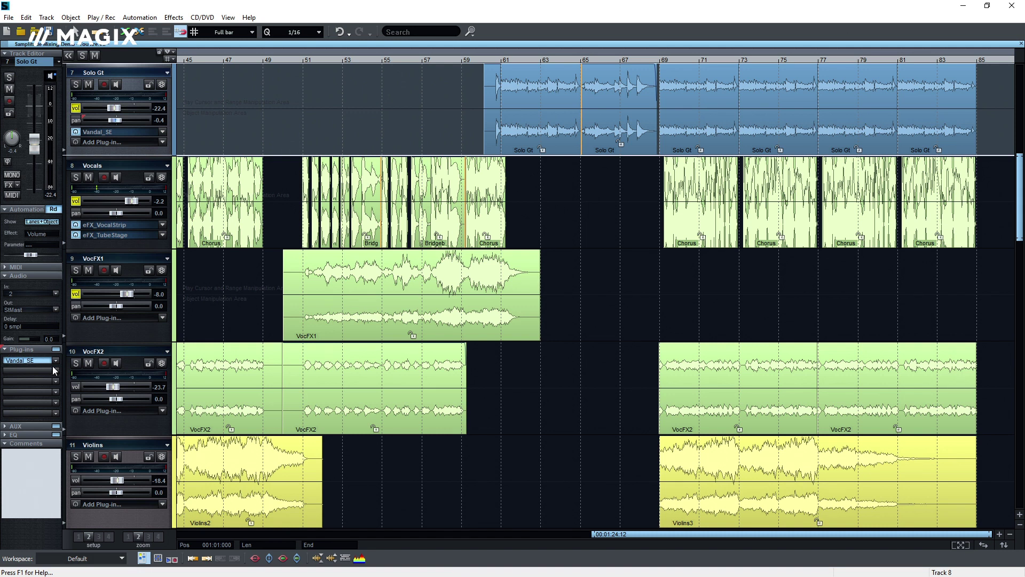
# Add eFX_Compressor to an empty Solo Gt plug-in slot and raise its ratio to 4.7:1.
pyautogui.click(54, 372)
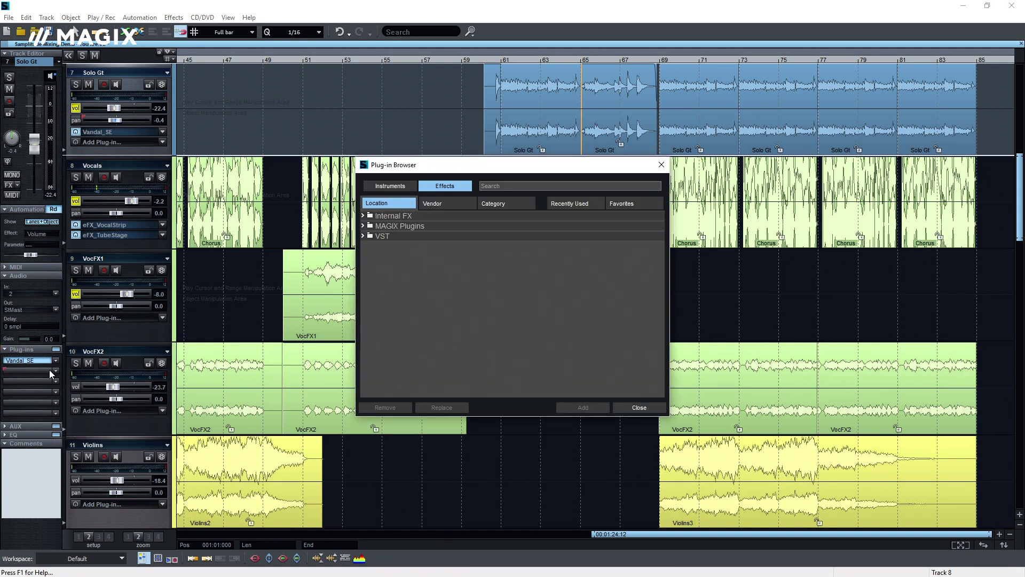
pyautogui.write('efx')
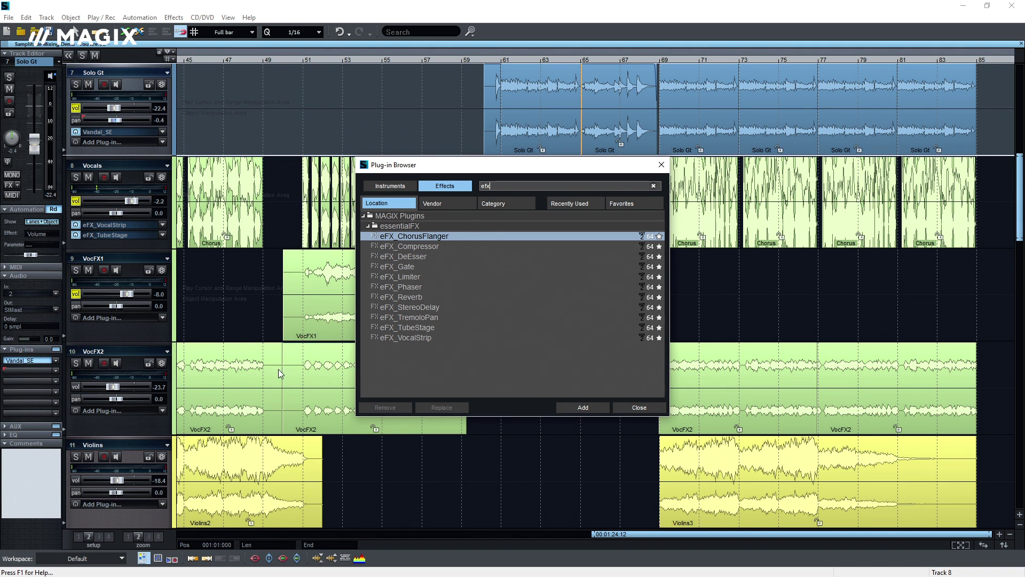
pyautogui.click(406, 246)
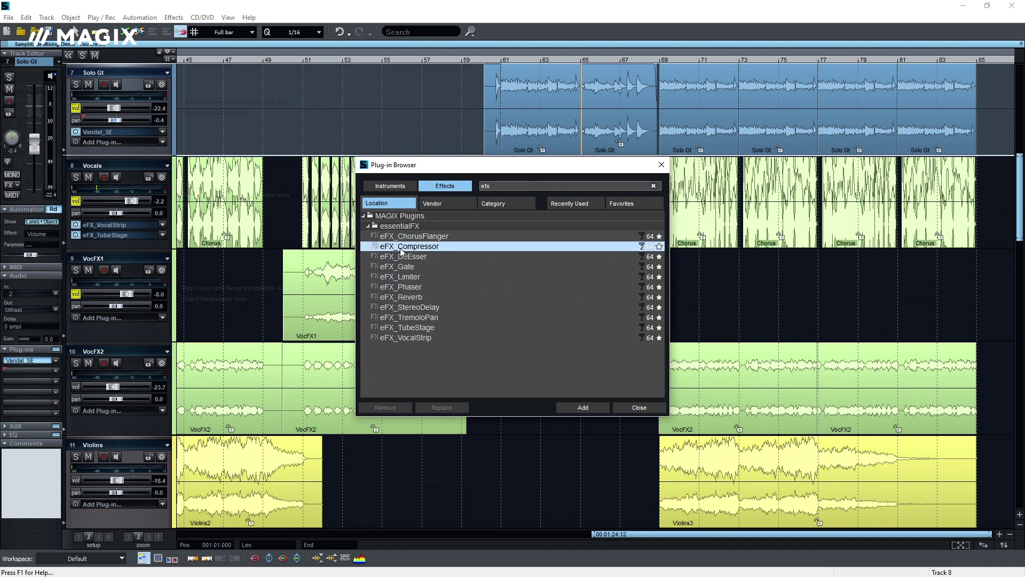
pyautogui.click(583, 407)
pyautogui.moveTo(704, 526); pyautogui.dragTo(723, 528)
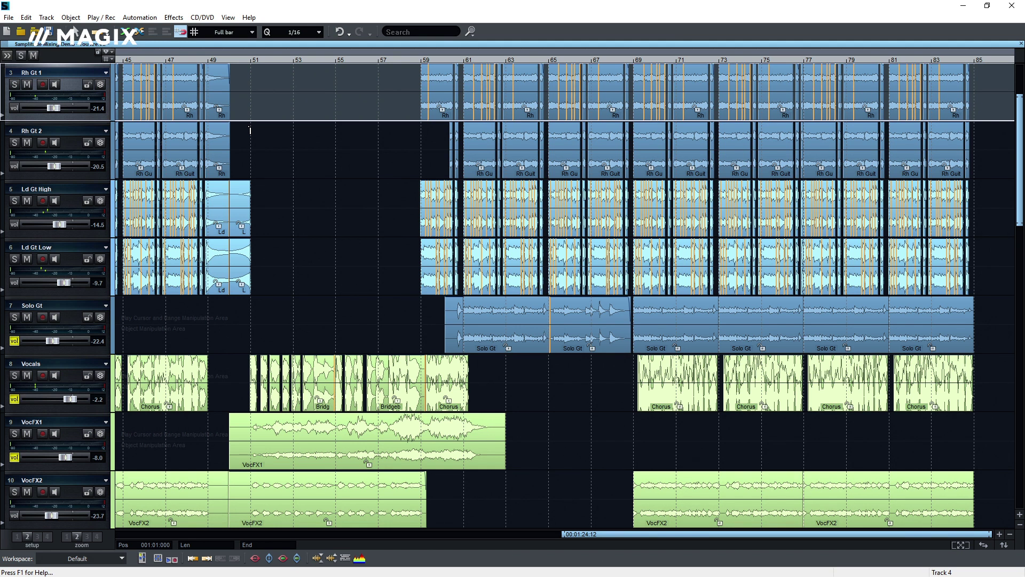
# Open the mixer and raise Solo Gt's fader to about -18.6 dB.
pyautogui.click(228, 18)
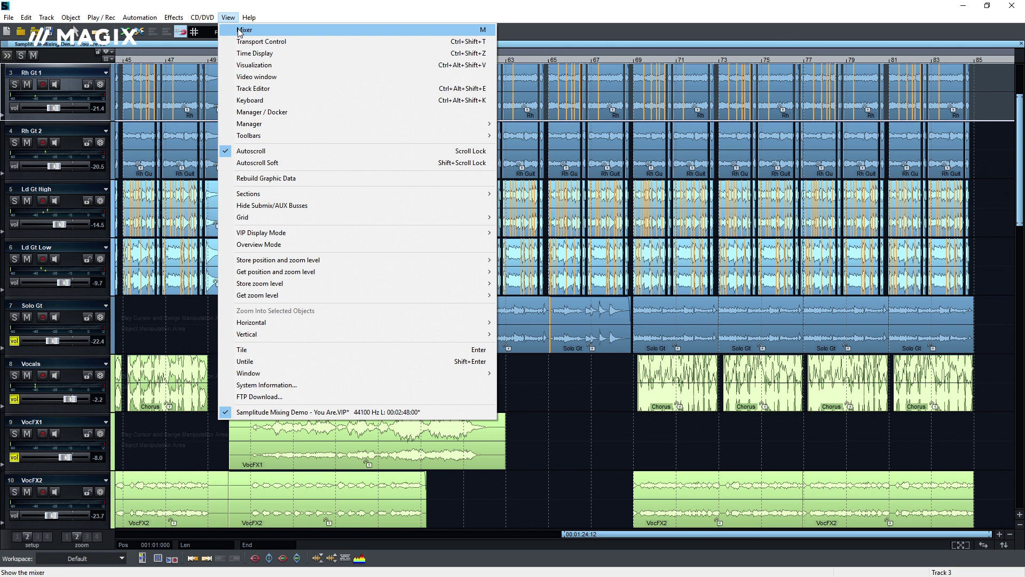
pyautogui.click(239, 30)
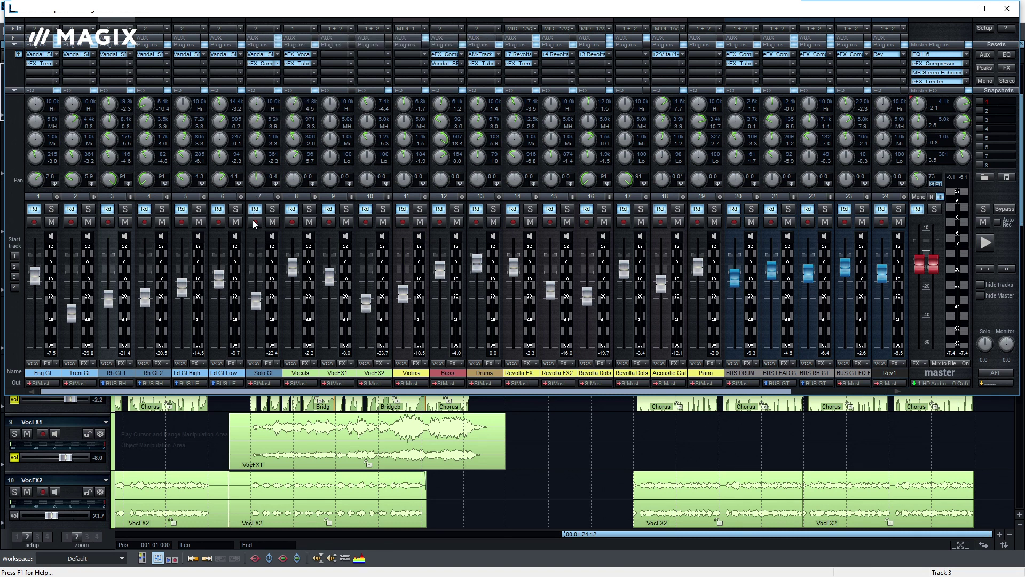
pyautogui.moveTo(260, 305); pyautogui.dragTo(259, 292)
# Browse channel 7's plug-in browser folders (Internal FX, MAGIX, VST) and close it without adding.
pyautogui.click(260, 74)
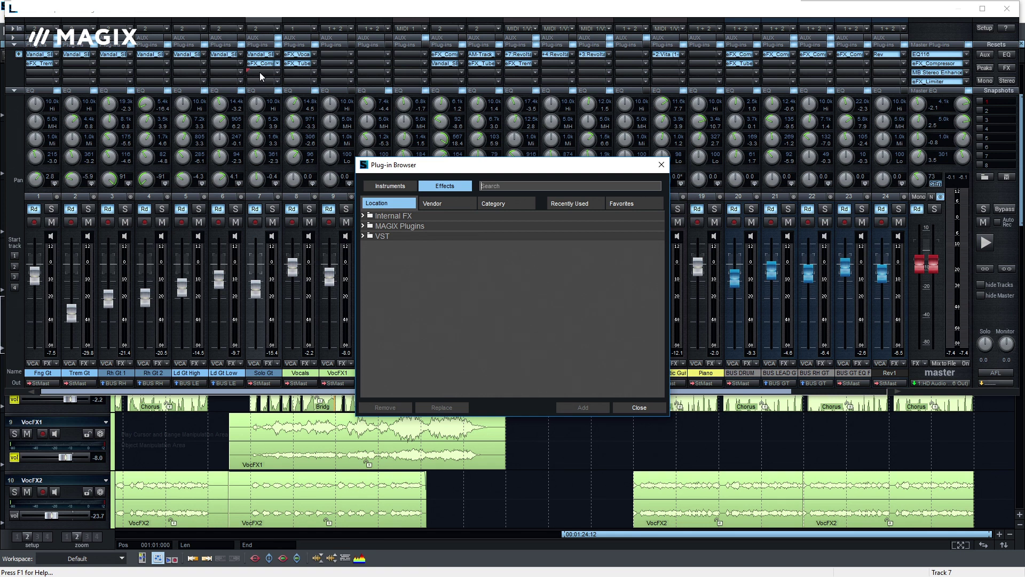
pyautogui.click(363, 216)
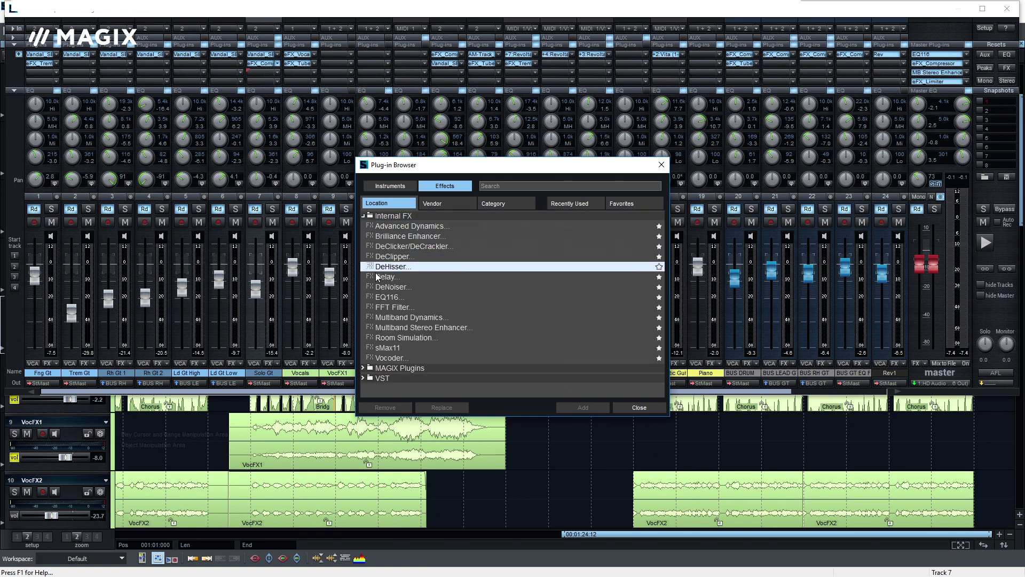
pyautogui.click(363, 367)
pyautogui.scroll(-2, 363, 374)
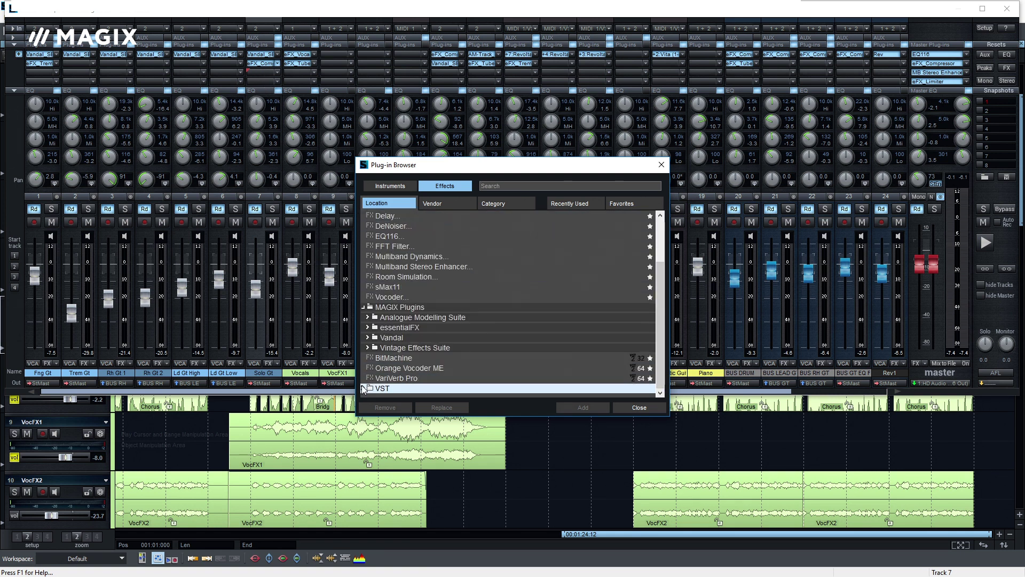
pyautogui.click(363, 388)
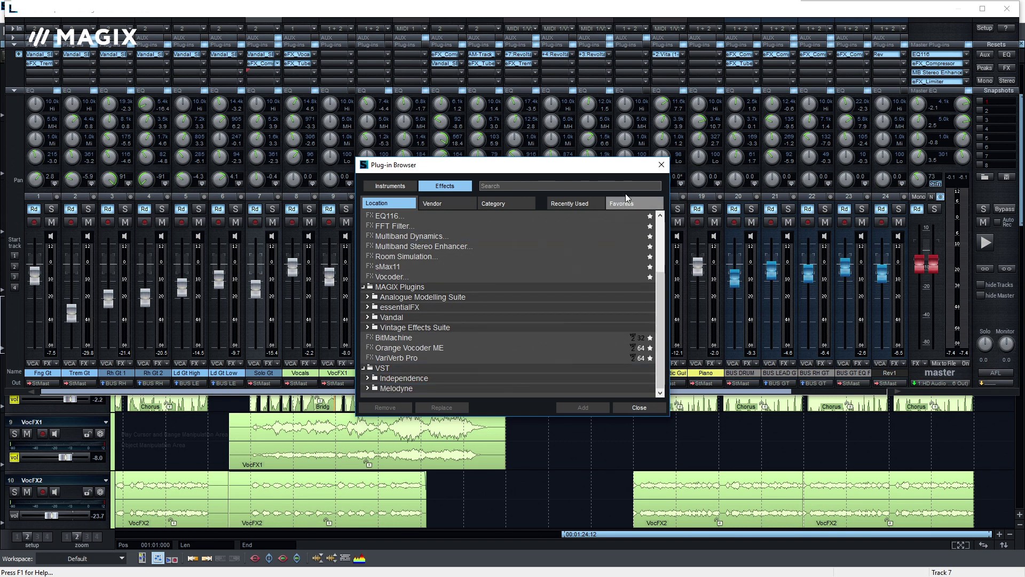
pyautogui.click(661, 164)
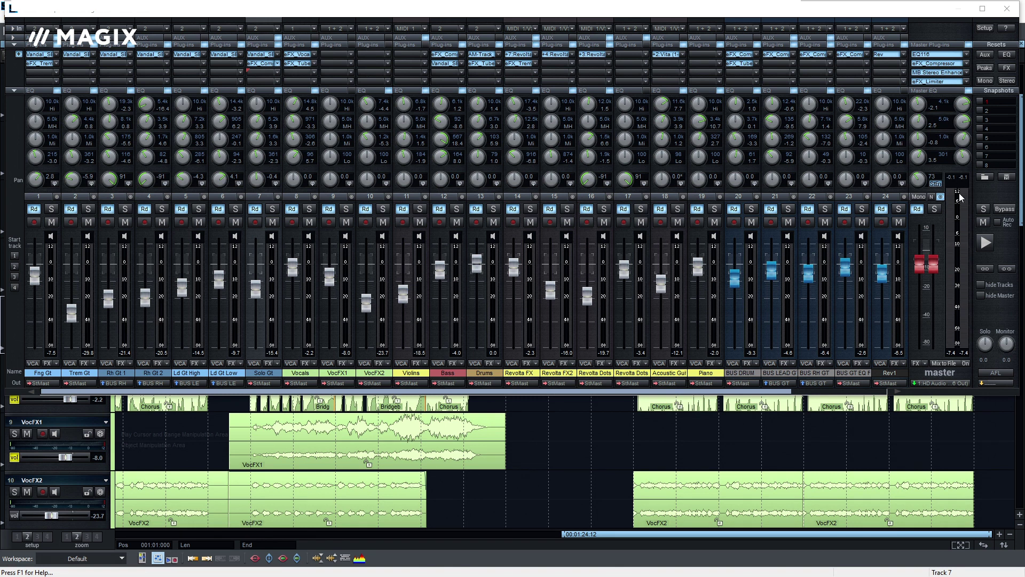
# Set master volume to -10.7 dB, low EQ to 1.4, and EQ116 bands to +3.77/-2.83 dB.
pyautogui.moveTo(934, 263); pyautogui.dragTo(935, 273)
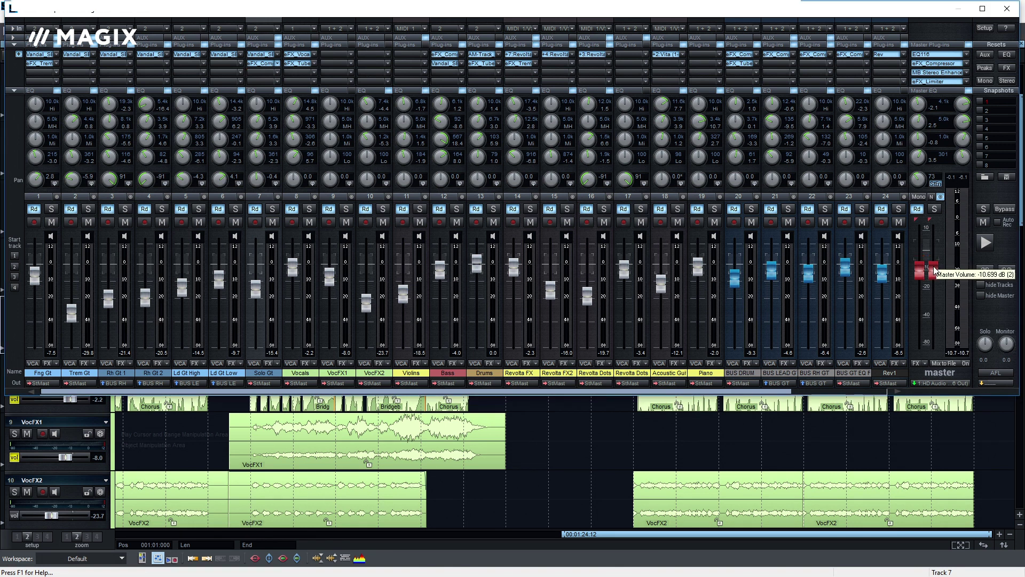
pyautogui.moveTo(921, 155); pyautogui.dragTo(919, 138)
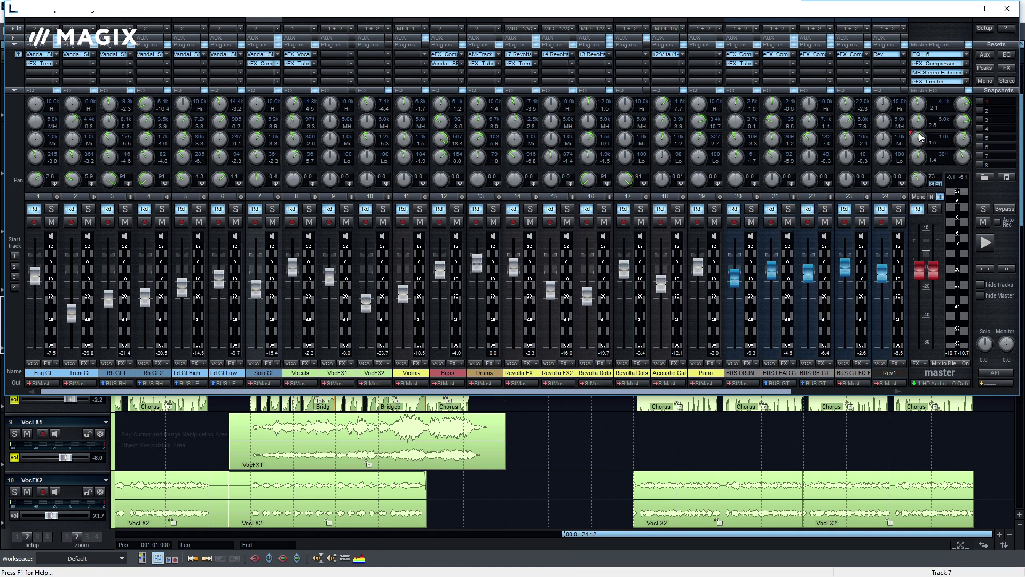
pyautogui.click(924, 56)
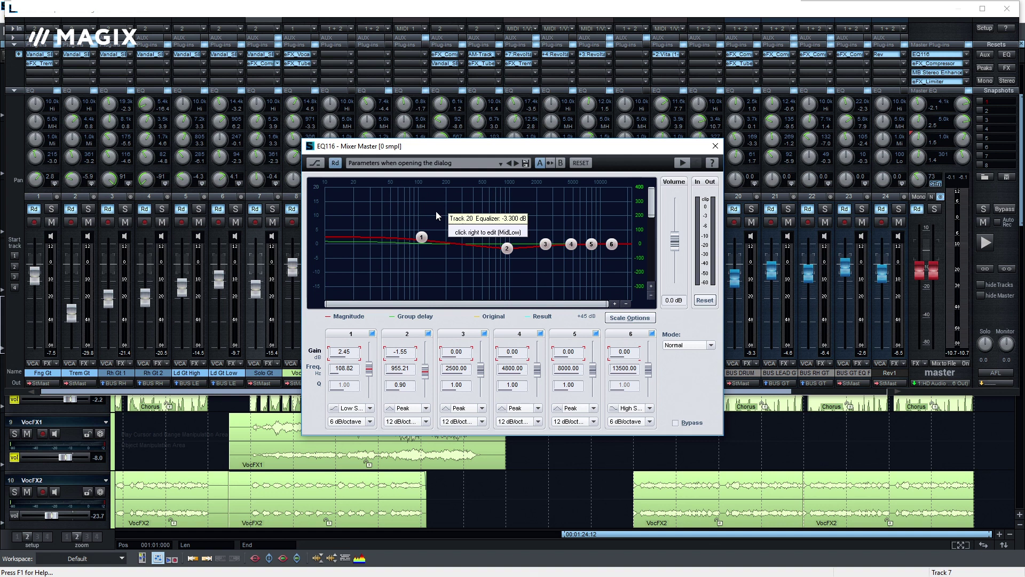
pyautogui.moveTo(422, 237); pyautogui.dragTo(420, 233)
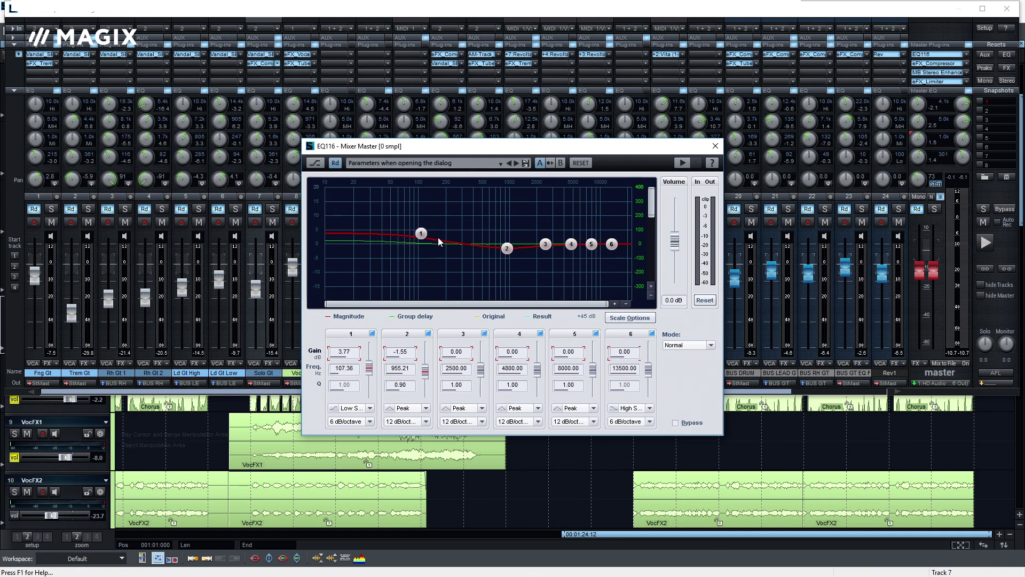
pyautogui.moveTo(508, 248); pyautogui.dragTo(550, 245)
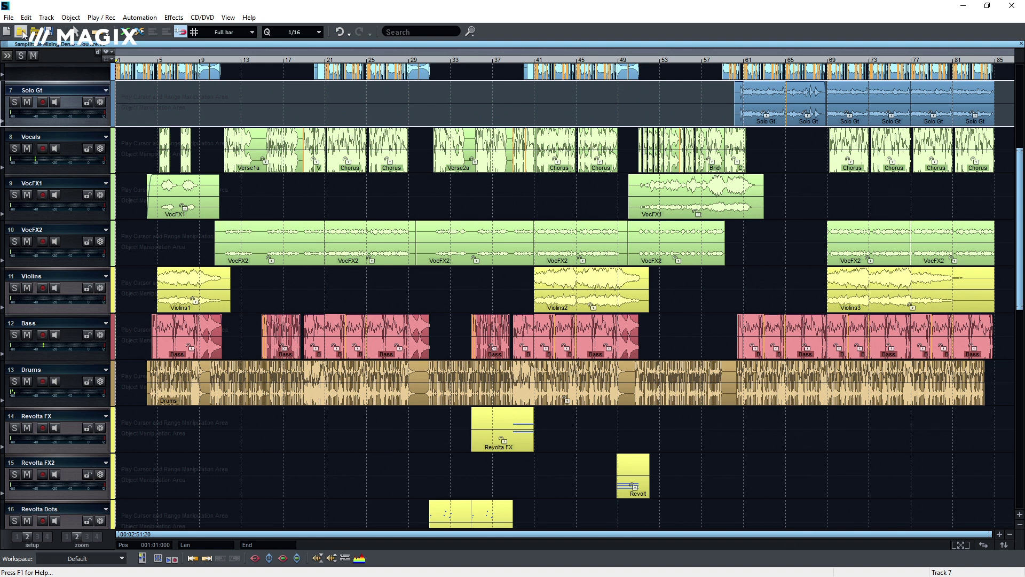
# Create a new virtual project named 'My VIP' with a custom count of 6 tracks.
pyautogui.click(9, 17)
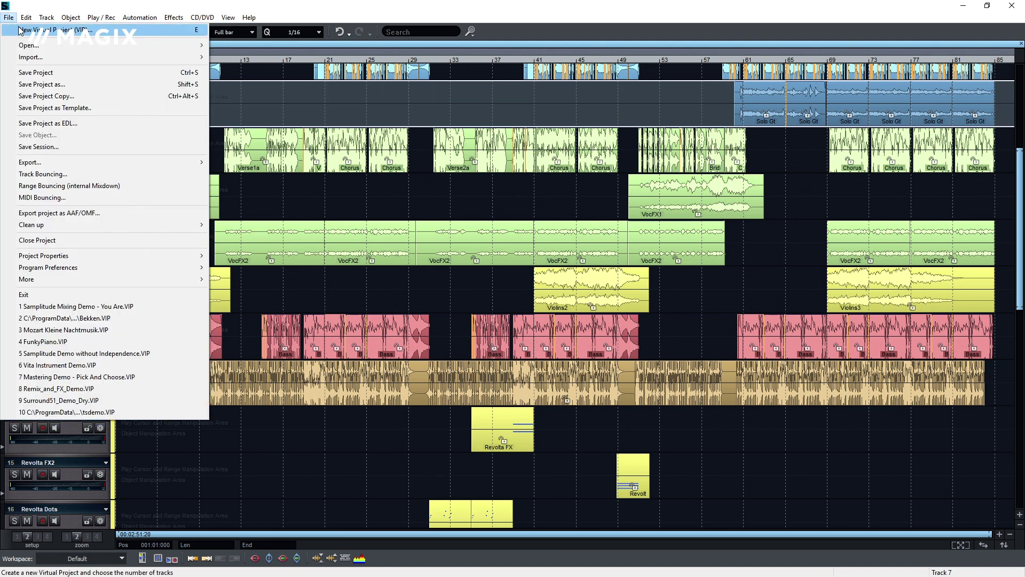
pyautogui.click(20, 31)
pyautogui.write('My VIP')
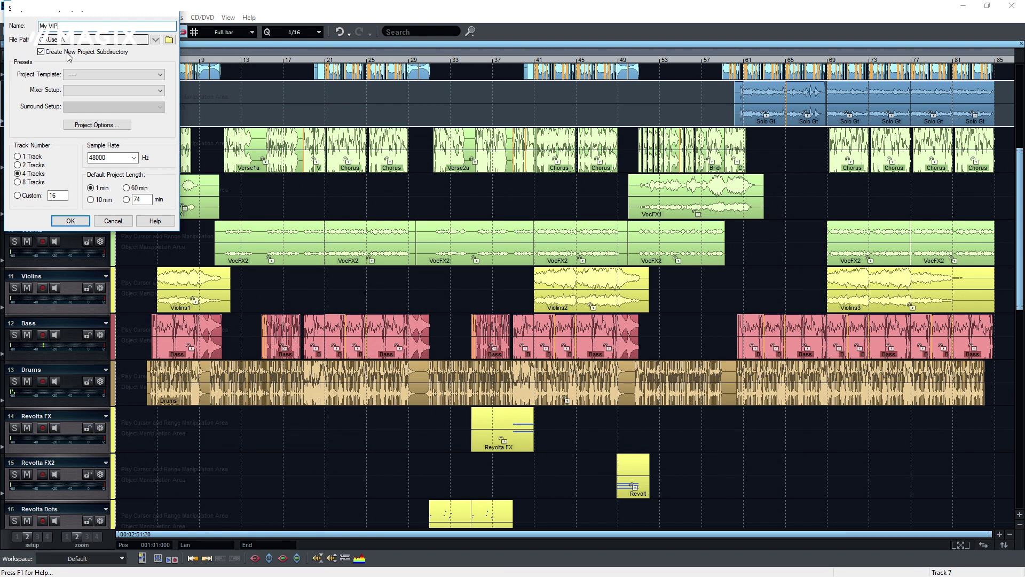
pyautogui.doubleClick(52, 196)
pyautogui.write('6')
pyautogui.click(67, 219)
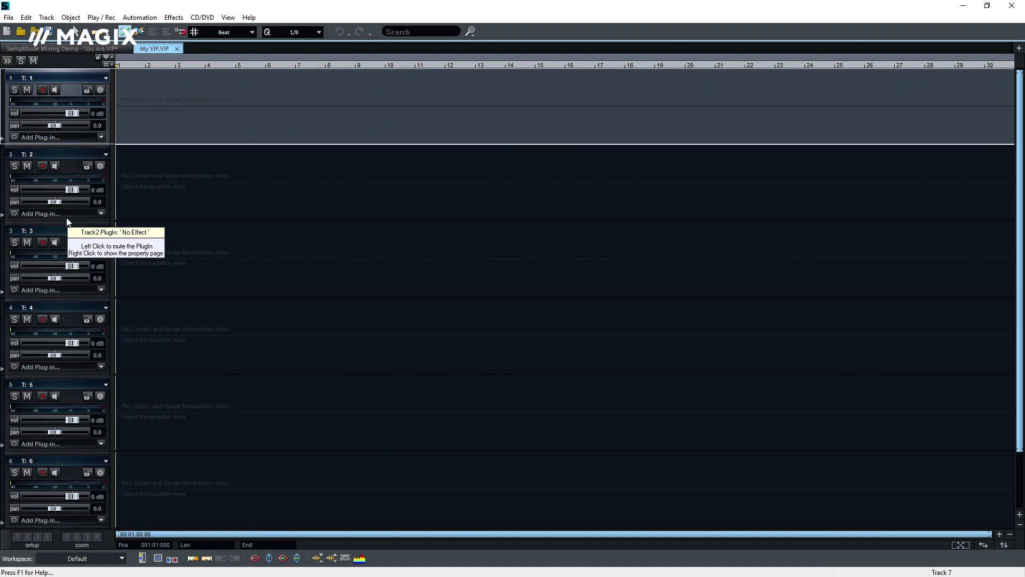
# Switch the Audio Setup driver system to ASIO4ALL v2 and accept the MIDI hardware warning.
pyautogui.press('y')
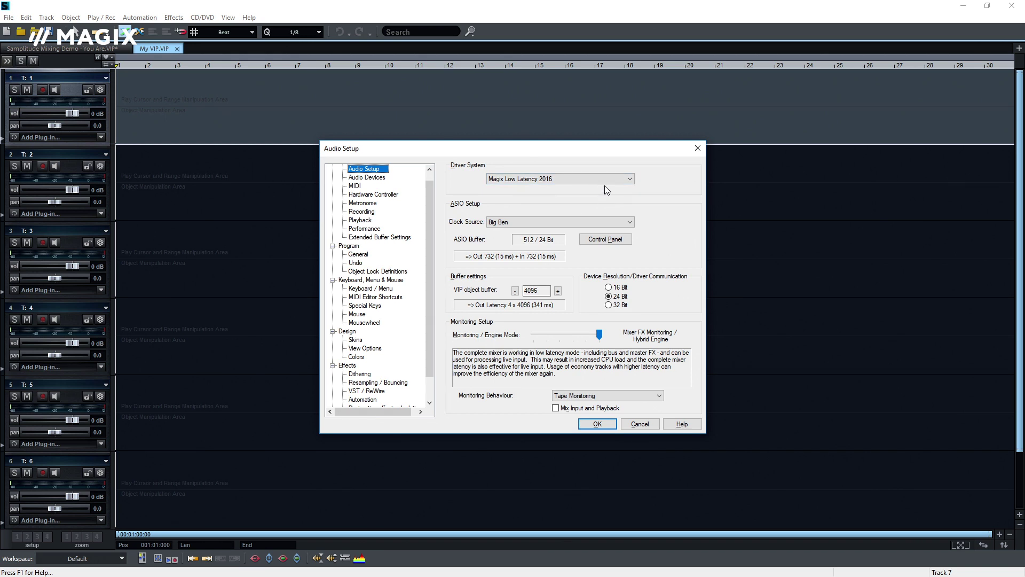
pyautogui.click(627, 180)
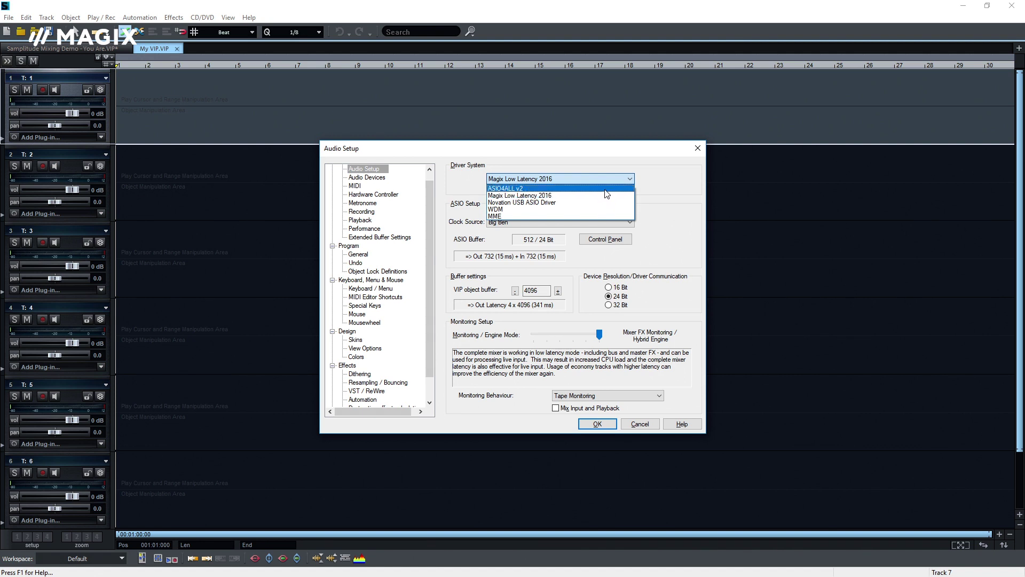
pyautogui.click(605, 190)
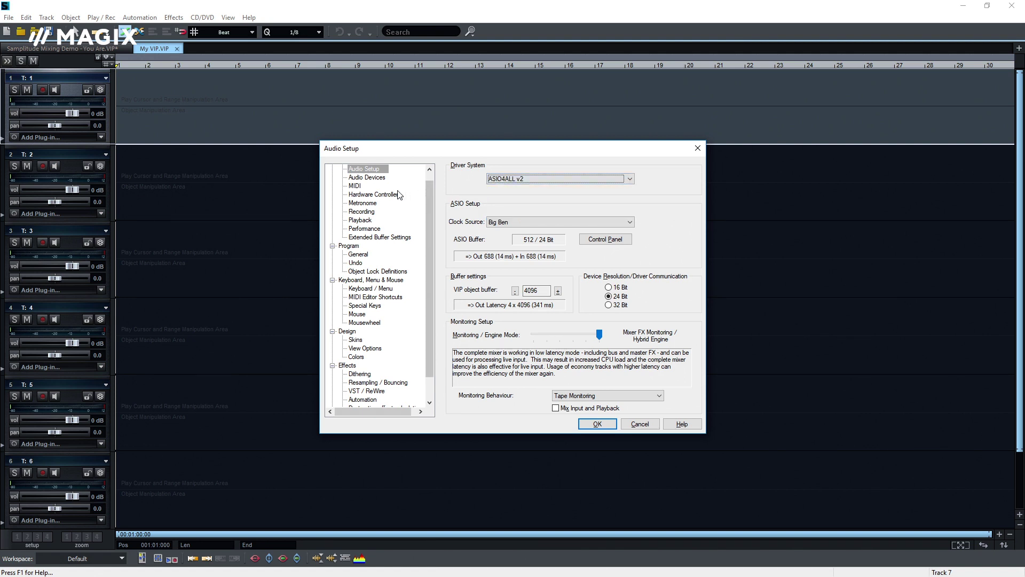
pyautogui.click(365, 186)
pyautogui.click(591, 315)
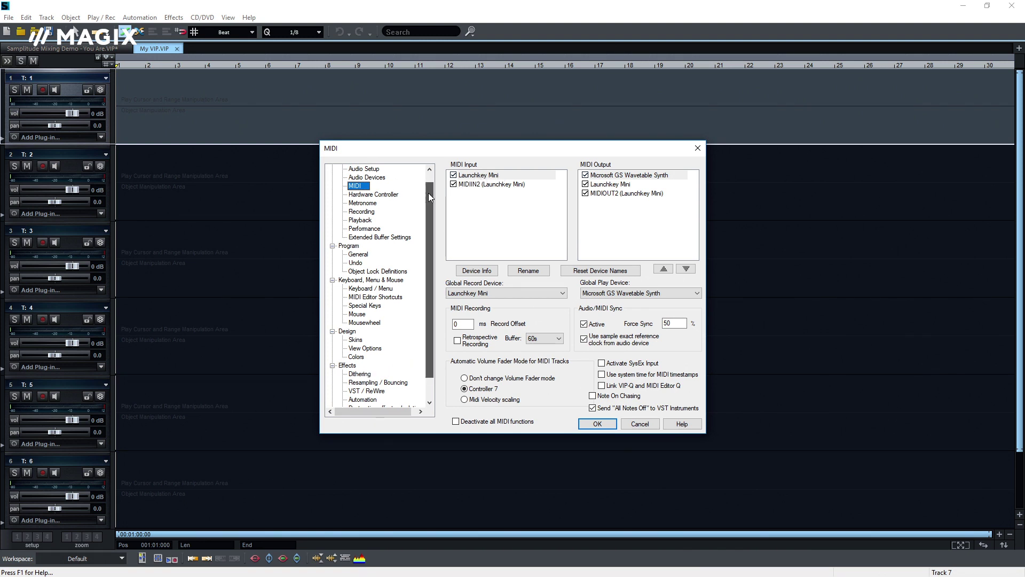
pyautogui.moveTo(425, 193)
pyautogui.mouseDown()
pyautogui.moveTo(428, 214)
pyautogui.moveTo(430, 181)
pyautogui.mouseUp()
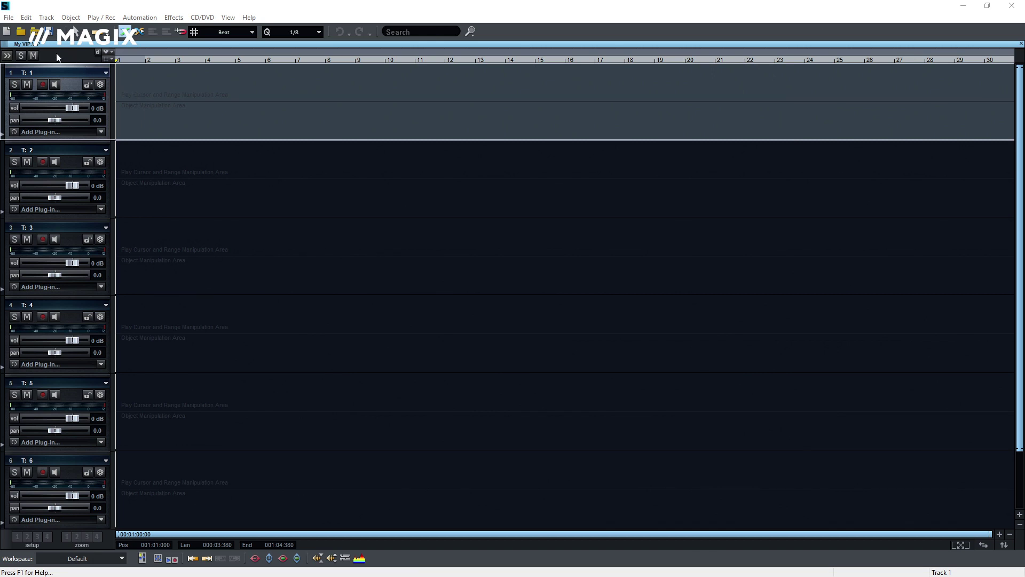
# Load 02Bass, 04Vocals, 05BgVocals and 06SFX.flac via Load Audio File, placing them on track 1.
pyautogui.click(10, 18)
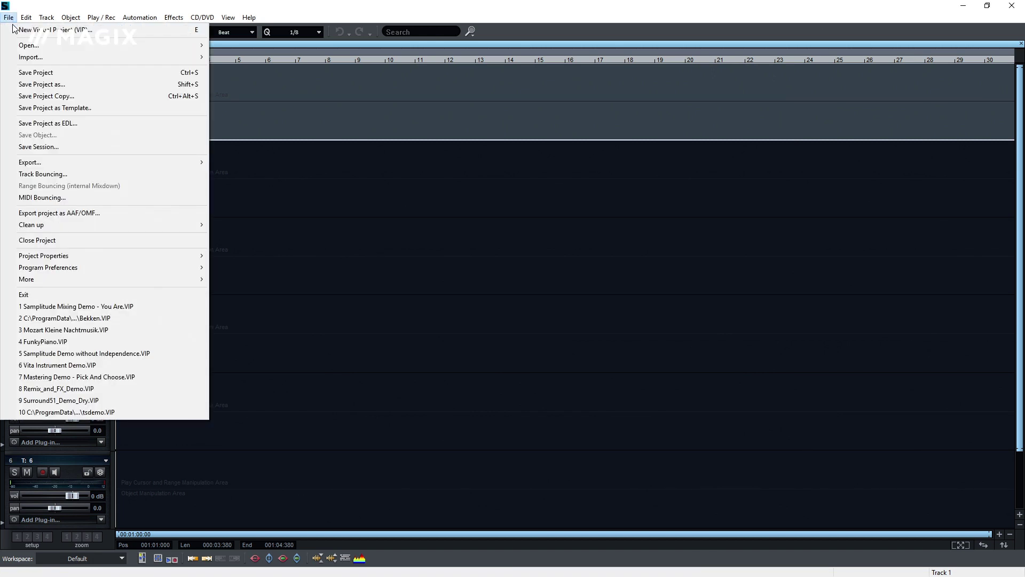
pyautogui.moveTo(47, 55)
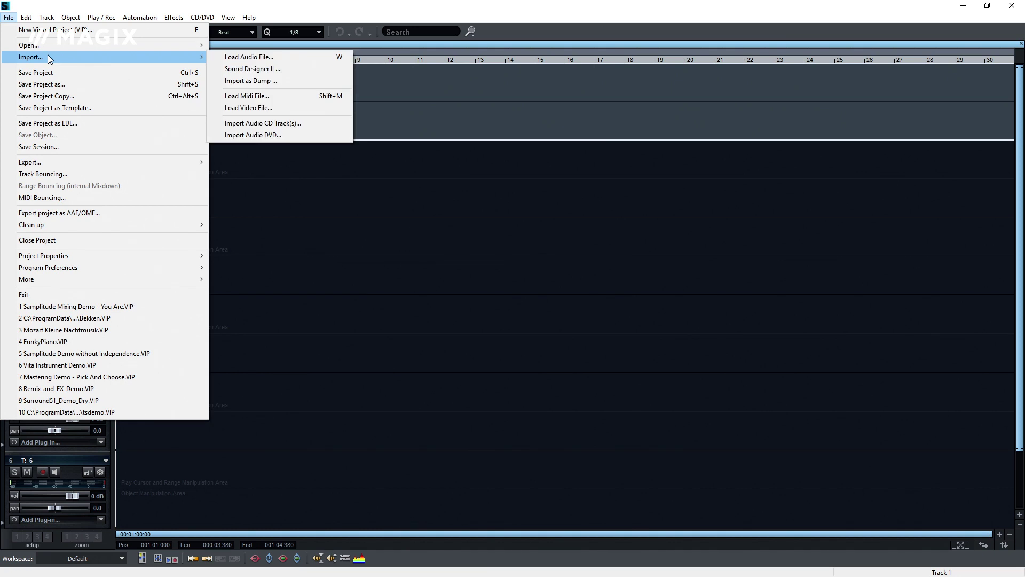
pyautogui.click(215, 60)
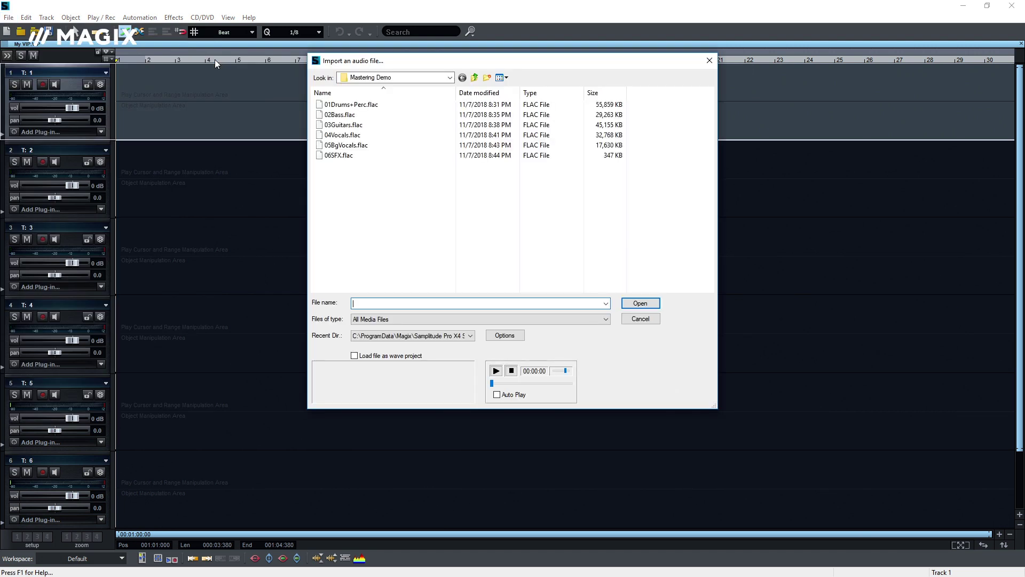
pyautogui.click(337, 118)
pyautogui.keyDown('ctrl'); pyautogui.click(338, 135); pyautogui.keyUp('ctrl')
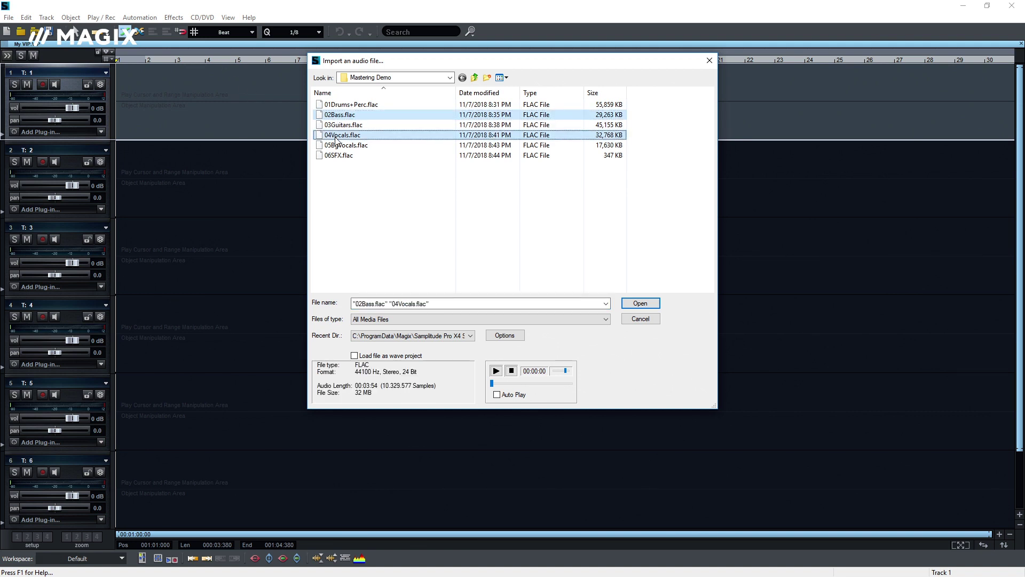
pyautogui.keyDown('ctrl'); pyautogui.click(338, 146); pyautogui.keyUp('ctrl')
pyautogui.keyDown('ctrl'); pyautogui.click(338, 156); pyautogui.keyUp('ctrl')
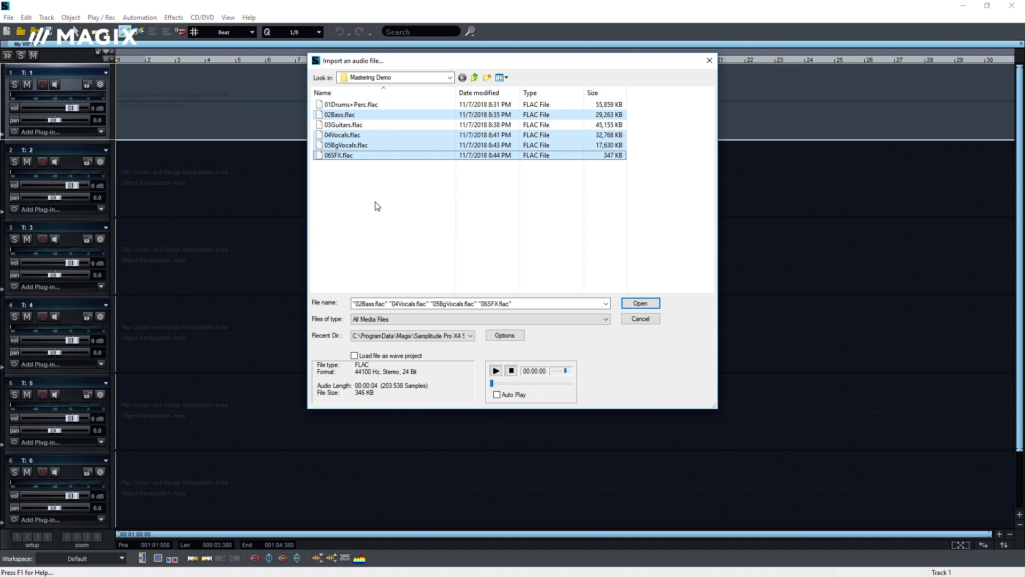
pyautogui.click(638, 304)
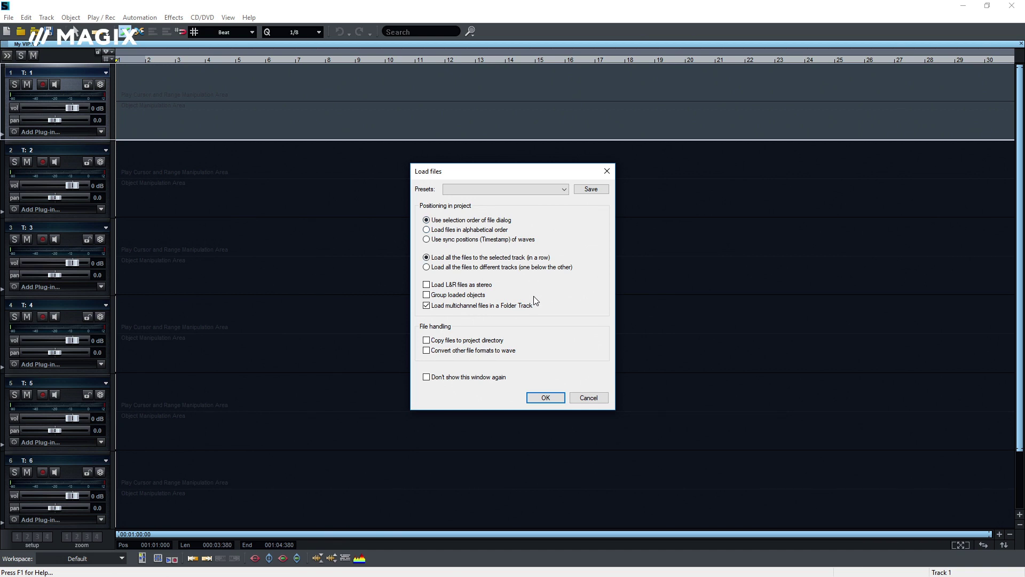
pyautogui.click(543, 397)
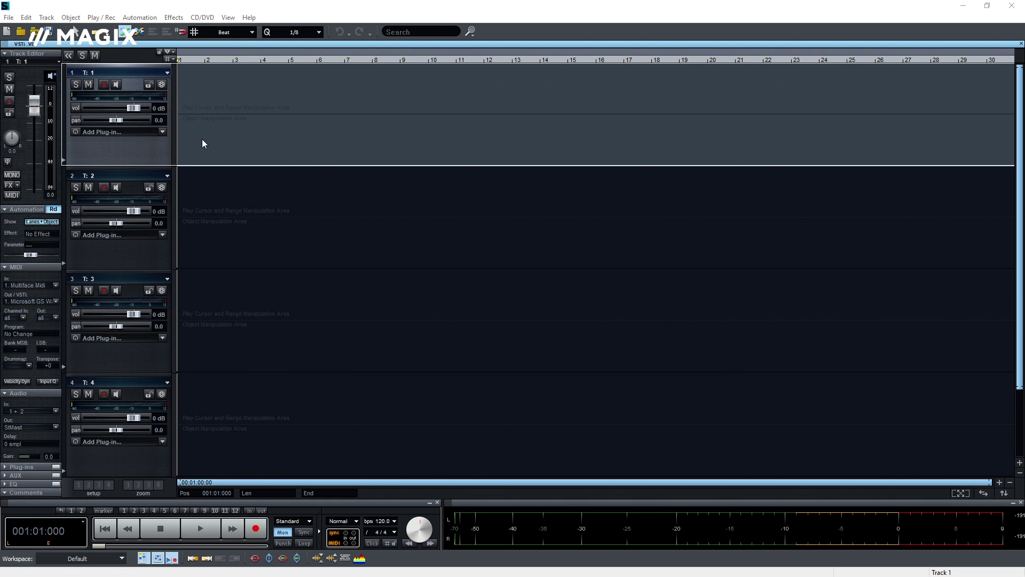
# Add Vita Analog Synths 2 from MAGIX Synth instruments to track 1, using Bass Acid preset with chorus on.
pyautogui.click(163, 132)
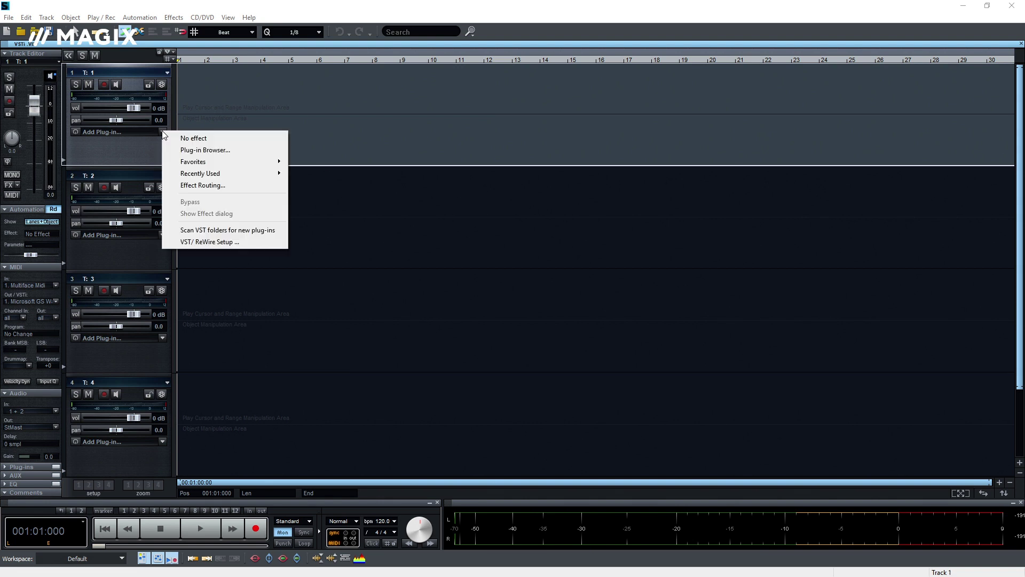
pyautogui.click(203, 149)
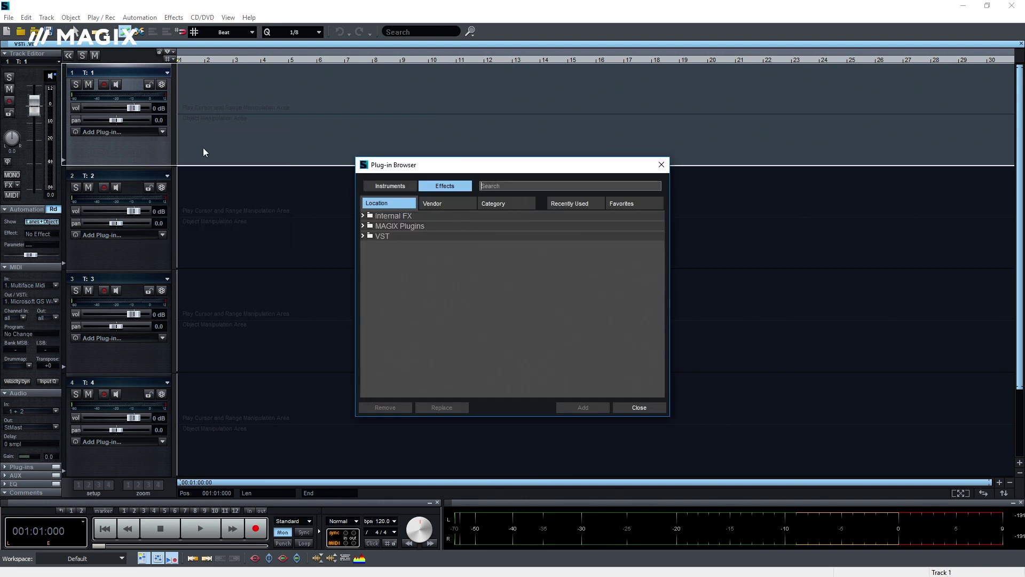
pyautogui.click(400, 190)
pyautogui.click(398, 219)
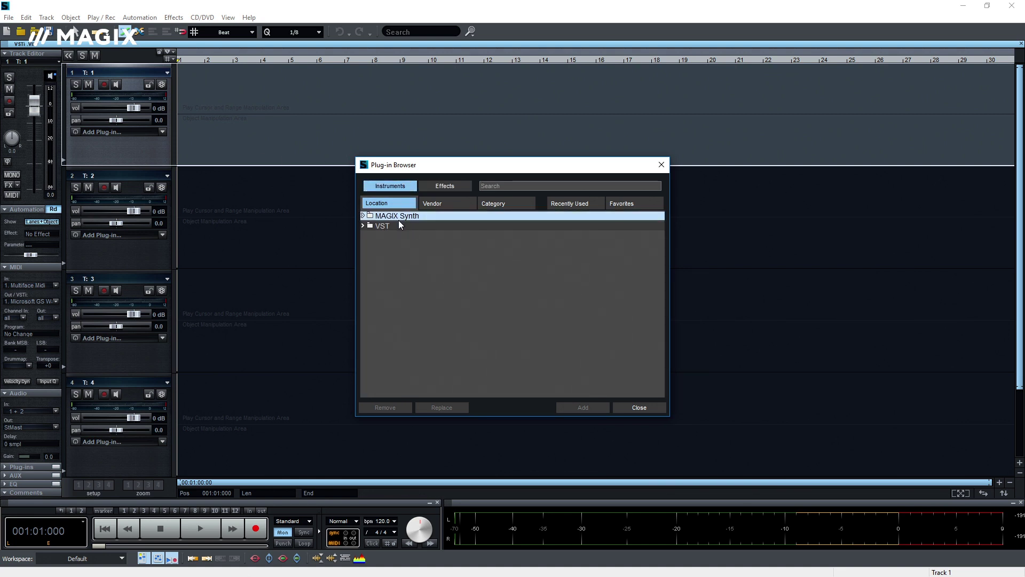
pyautogui.doubleClick(399, 220)
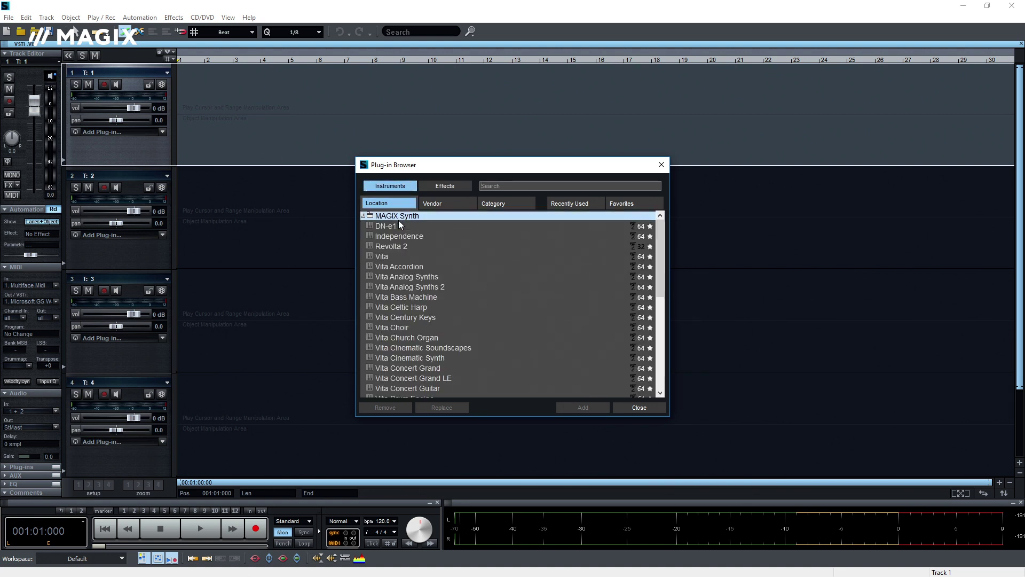
pyautogui.doubleClick(435, 288)
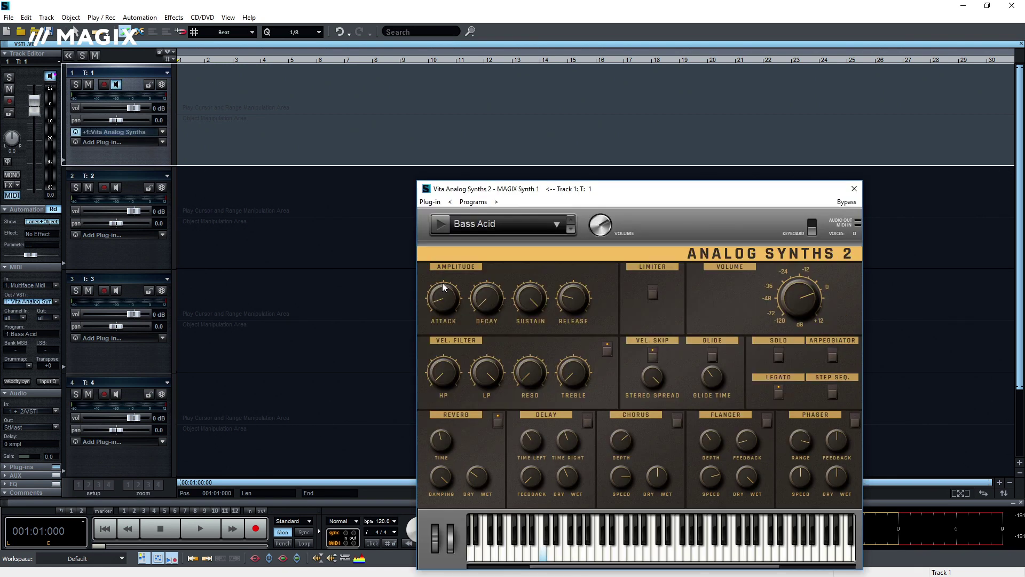
pyautogui.click(439, 224)
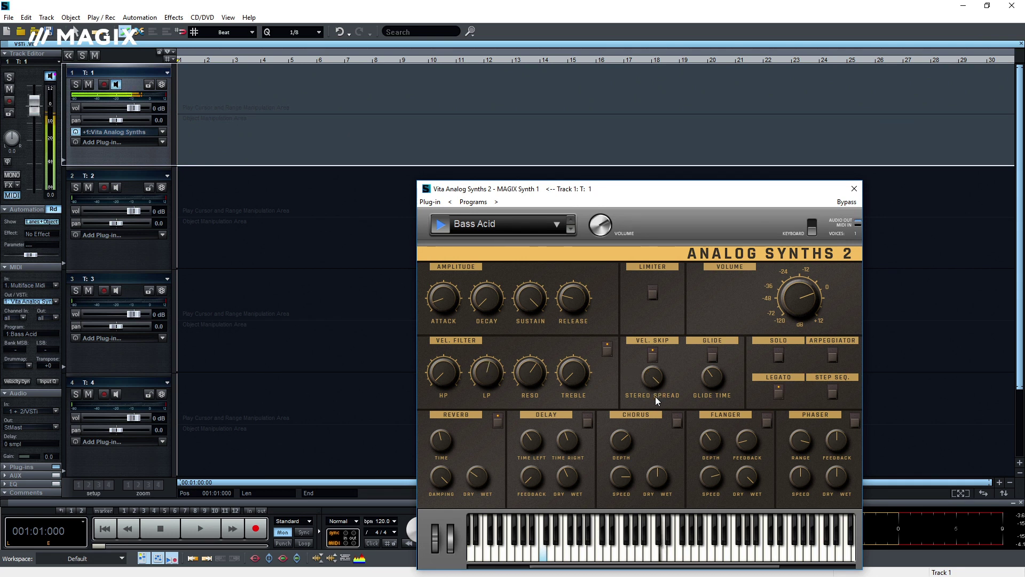
pyautogui.click(678, 422)
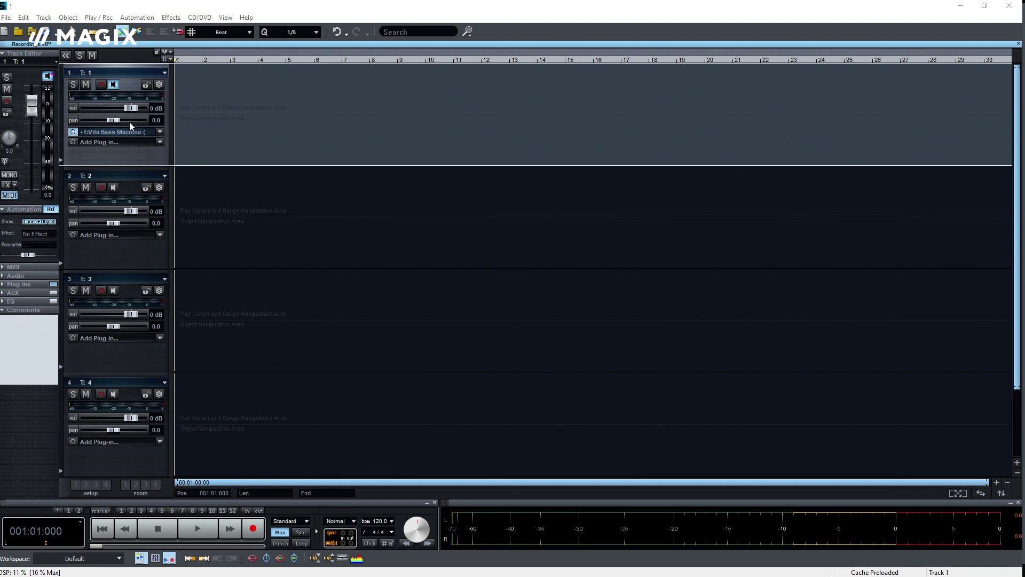
# Arm track 1, enable the metronome click, and arm track 2 for mono input from Multiface Analog 3.
pyautogui.click(101, 85)
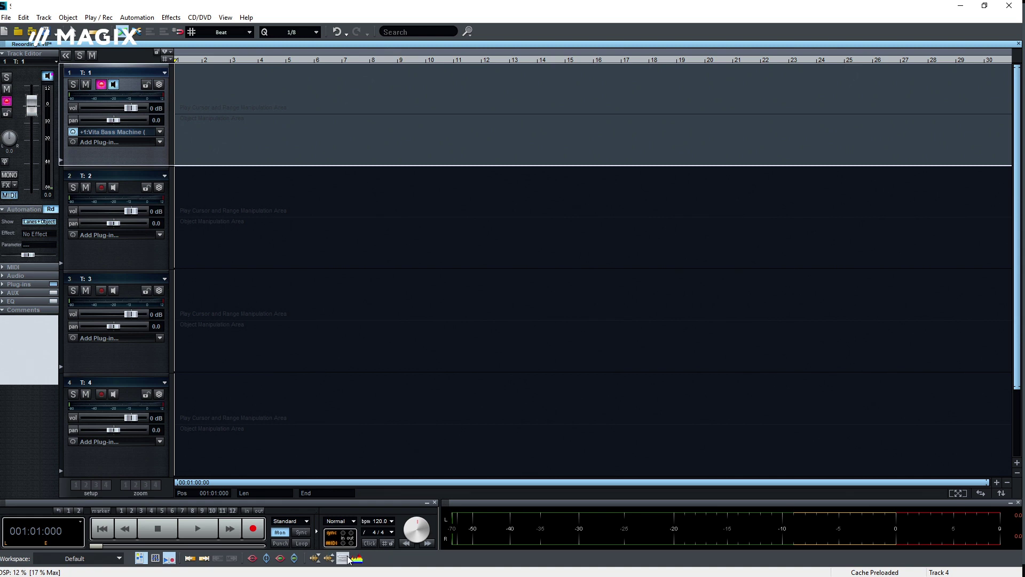
pyautogui.click(370, 544)
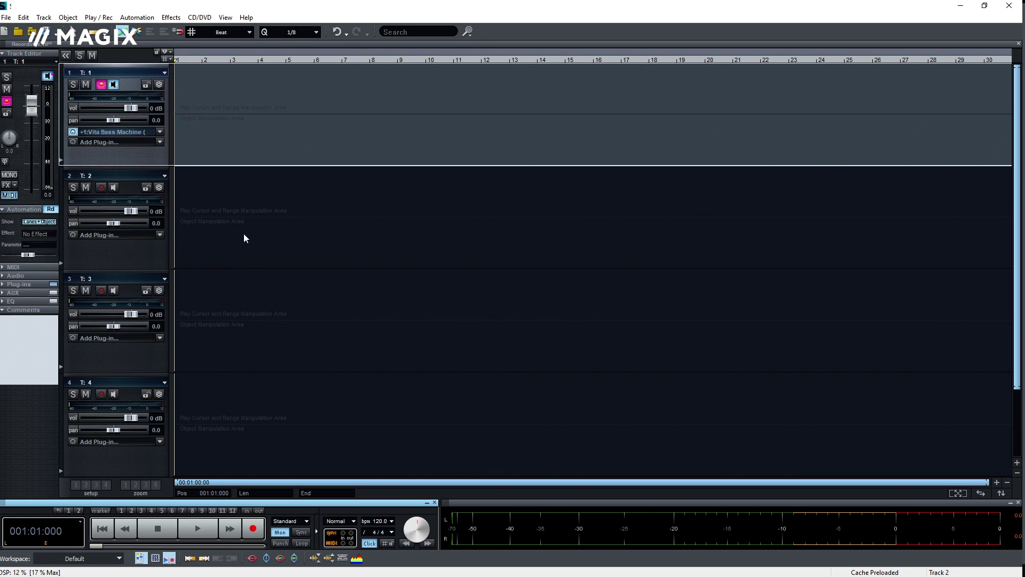
pyautogui.rightClick(99, 188)
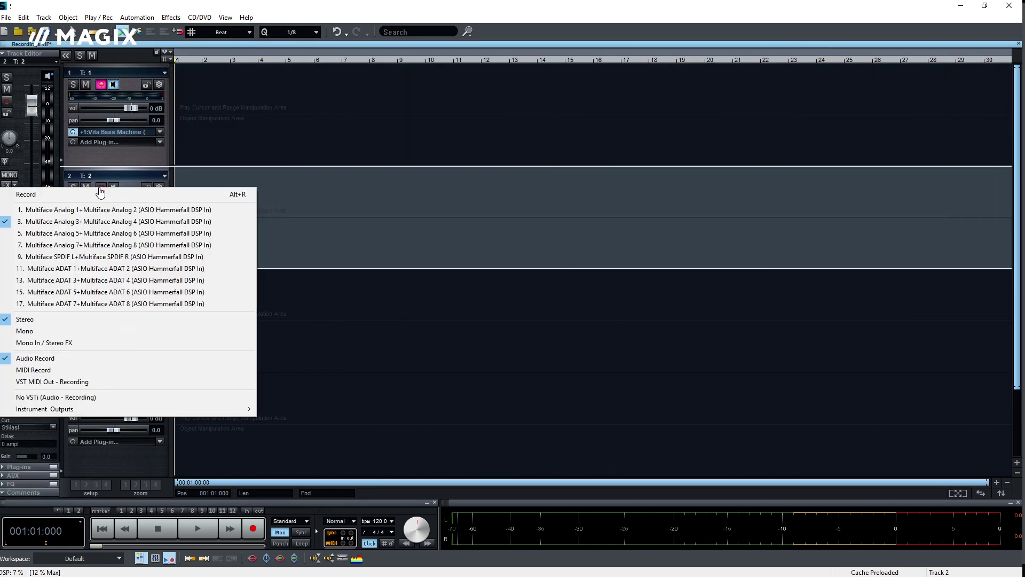
pyautogui.click(46, 332)
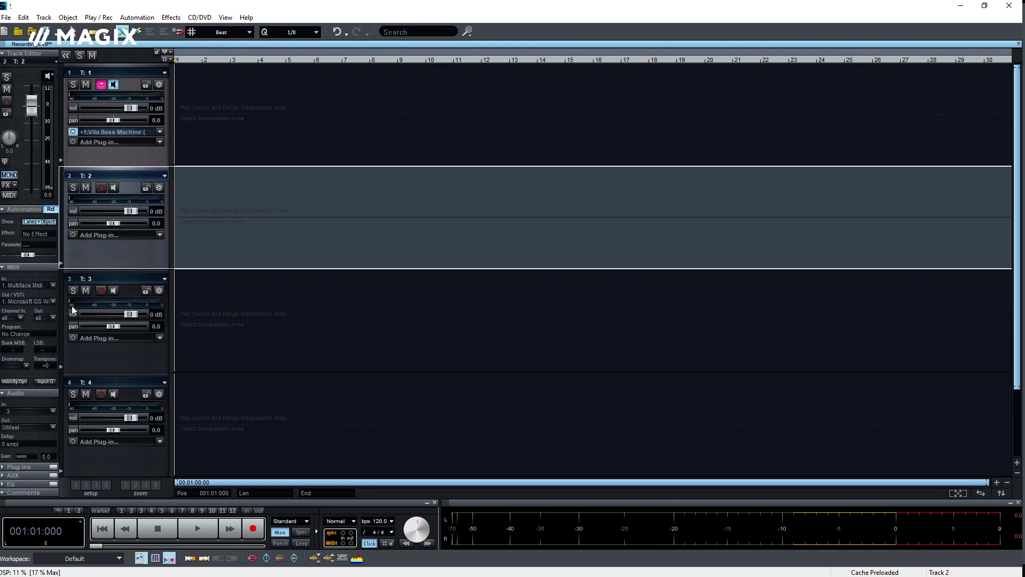
pyautogui.rightClick(101, 188)
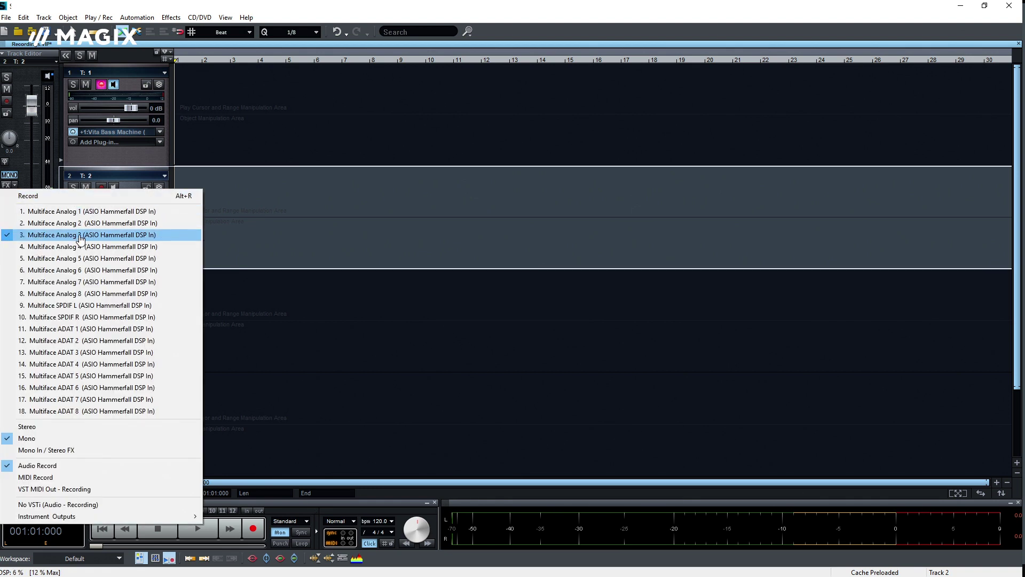
pyautogui.click(79, 235)
pyautogui.click(100, 188)
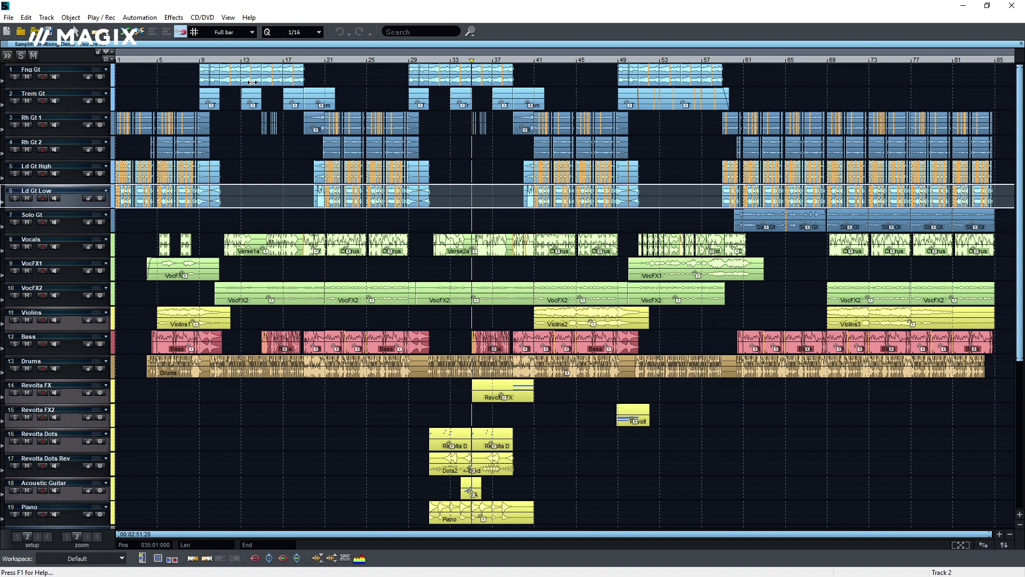
# Export the mixing demo as a 192 kbit/s stereo MP3 from the File menu's export options.
pyautogui.click(210, 17)
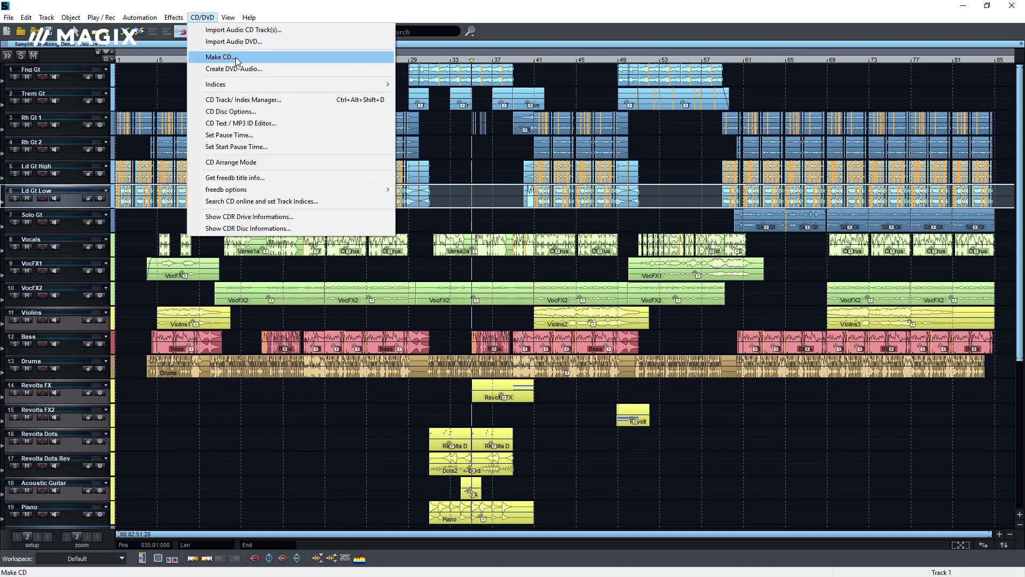
pyautogui.click(205, 18)
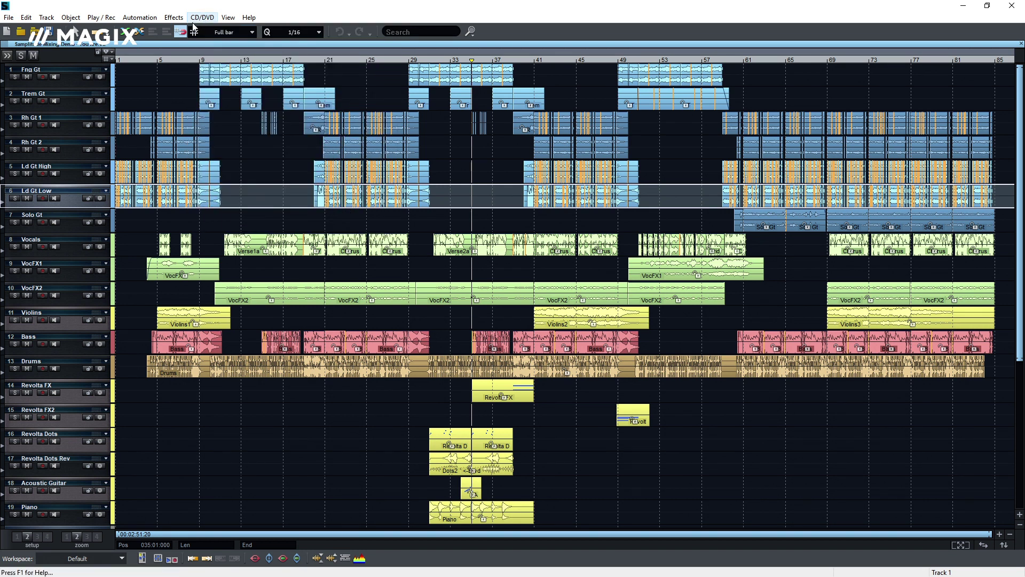
pyautogui.click(9, 17)
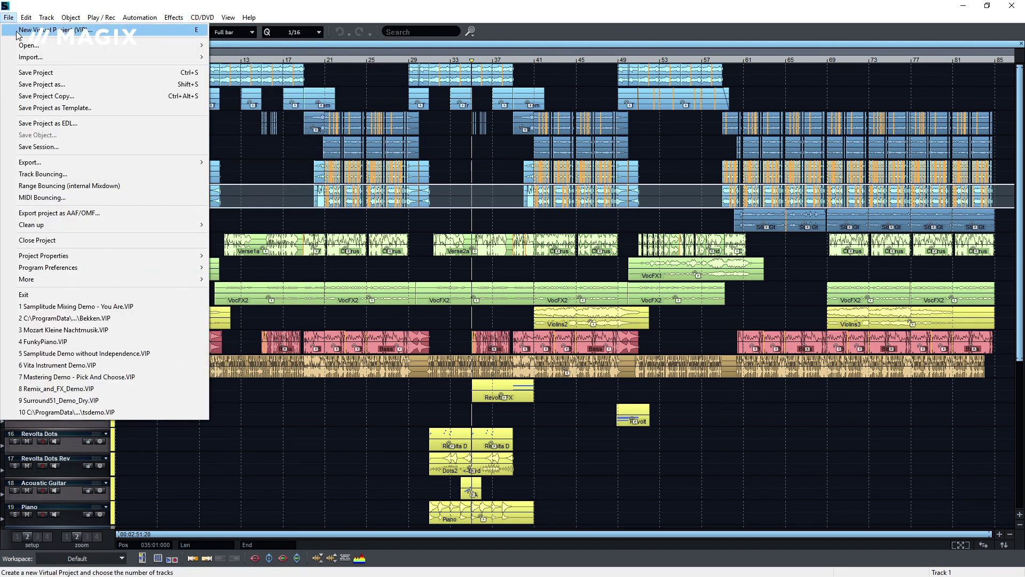
pyautogui.moveTo(78, 163)
pyautogui.click(229, 173)
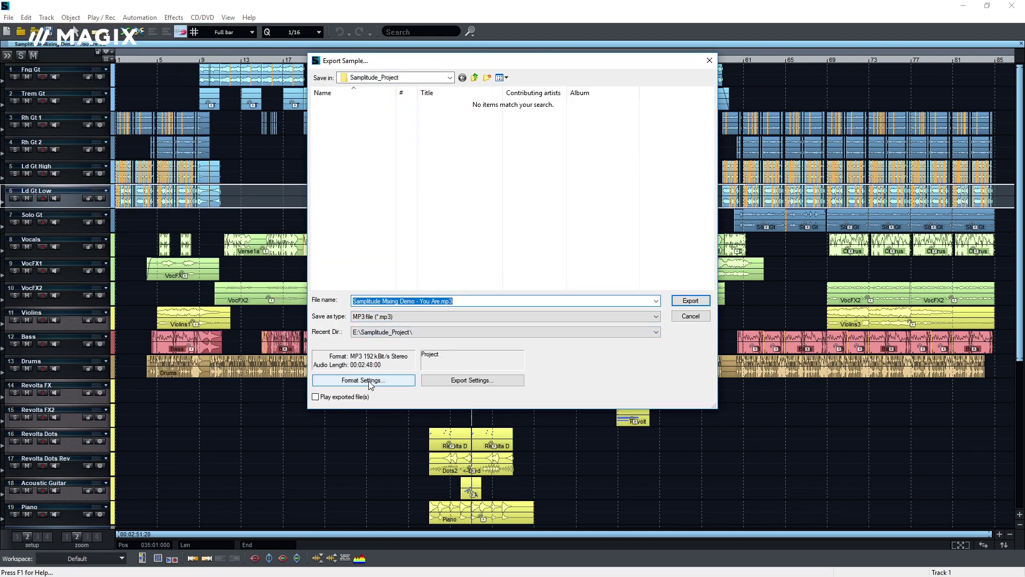
pyautogui.click(691, 300)
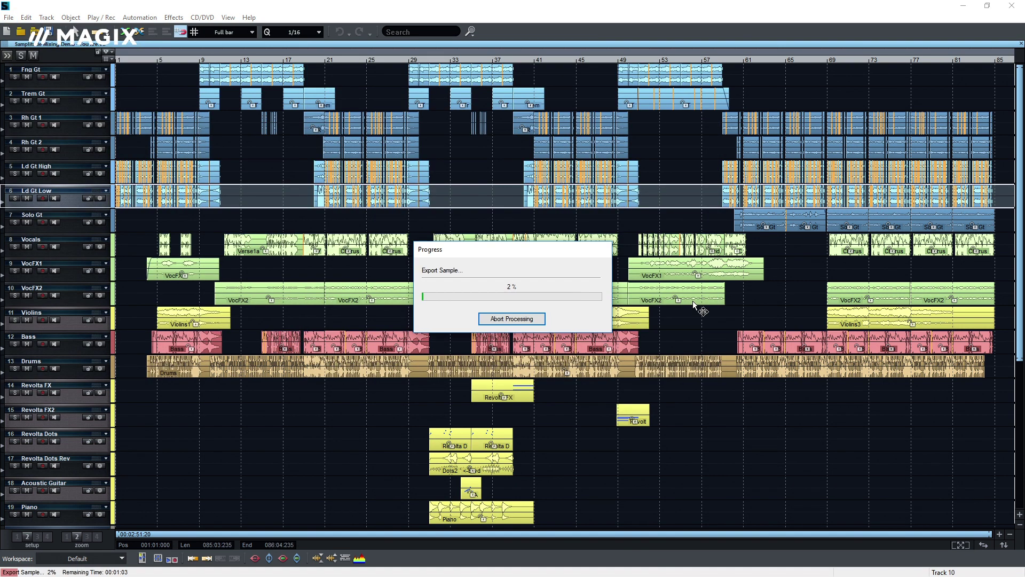